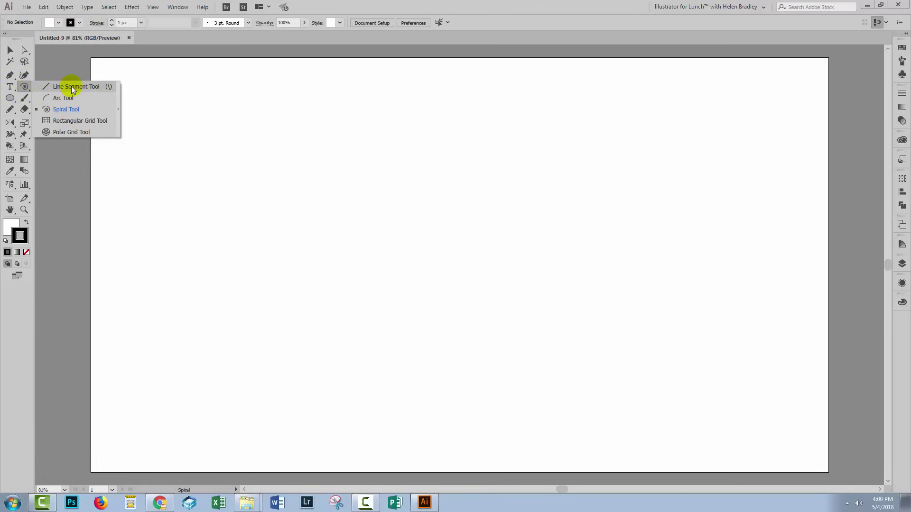
Step: Choose the Spiral Tool and set the fill to None, keeping the black stroke
left_click(71, 110)
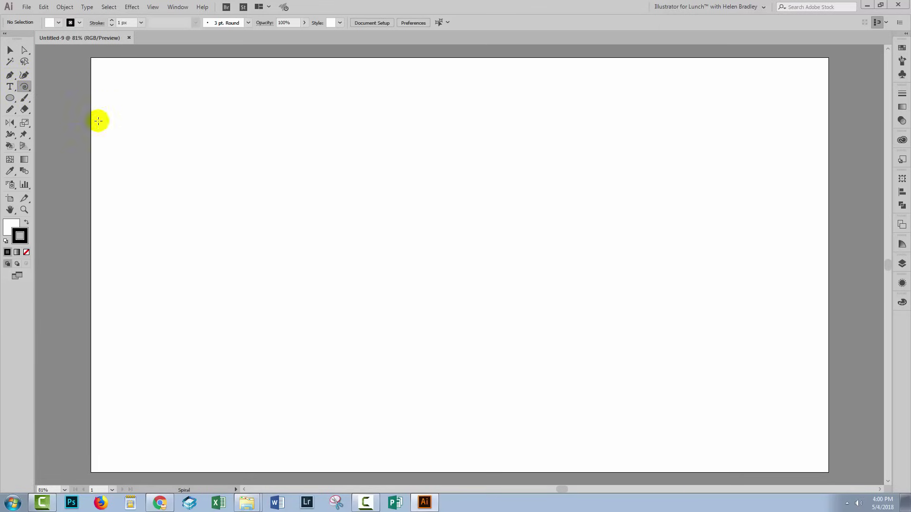
left_click(8, 228)
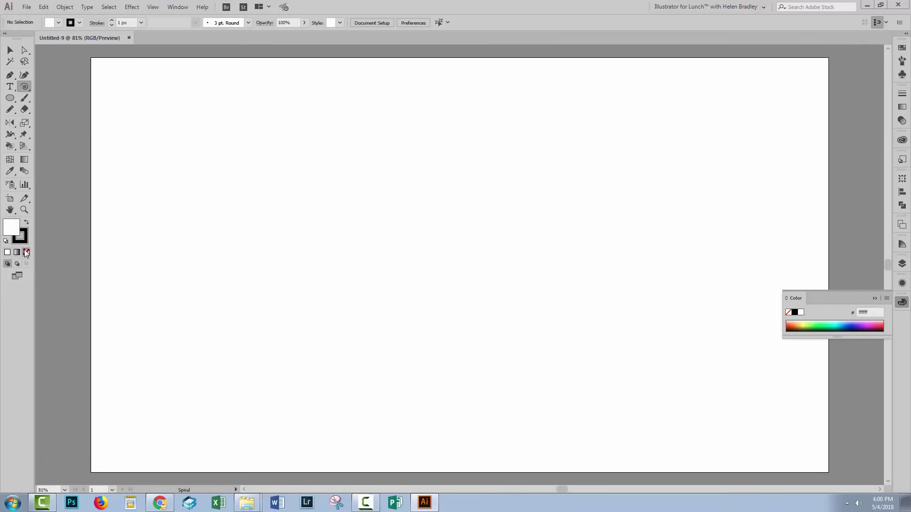
left_click(26, 252)
left_click(19, 237)
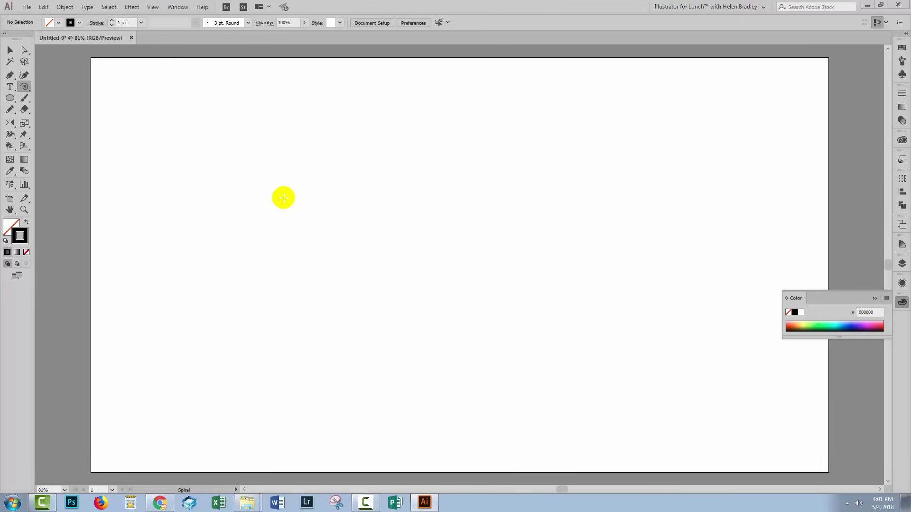
Step: Create a spiral with radius 273.9361 px, 80% decay and 10 segments
left_click(286, 196)
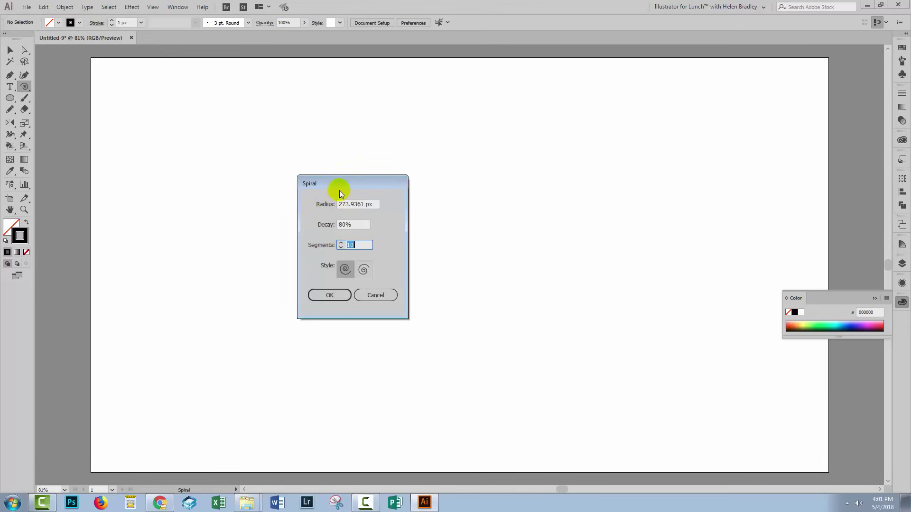
left_click_drag(332, 186, 388, 188)
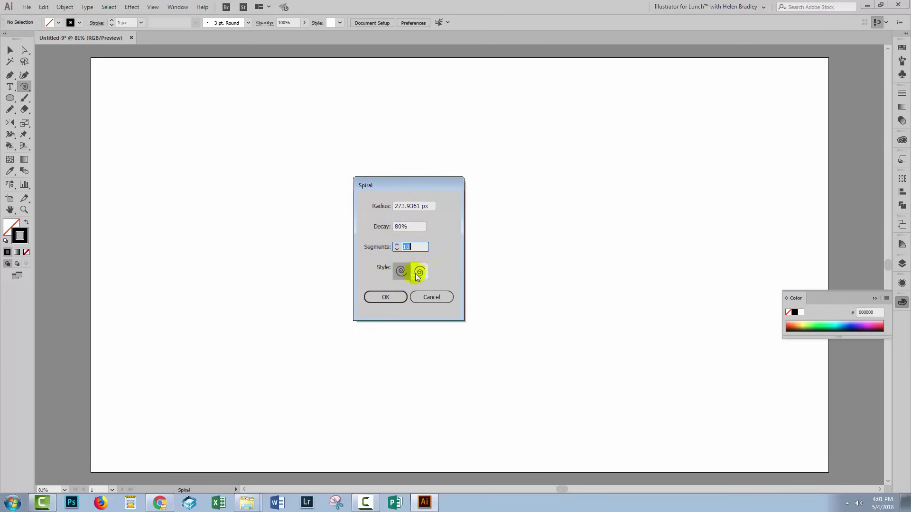
left_click(380, 298)
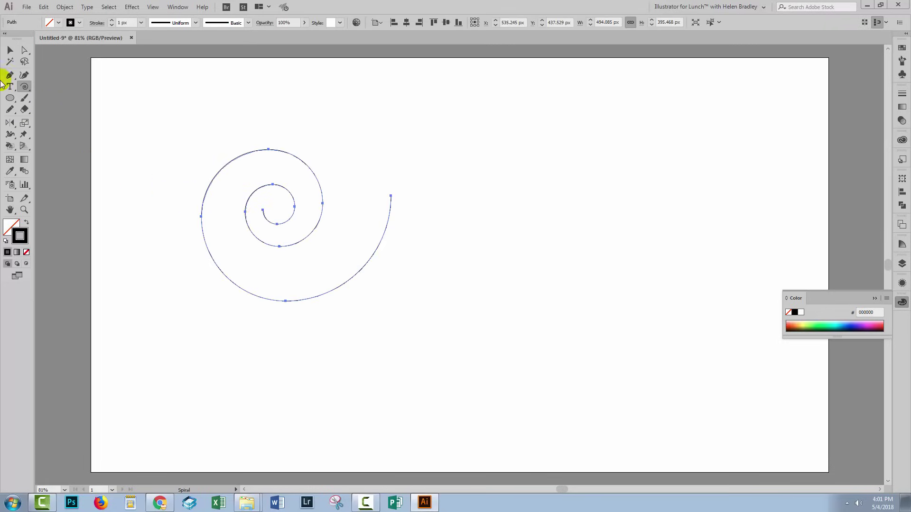
Step: Rotate the spiral until its loose outer end sits on the left
left_click(10, 51)
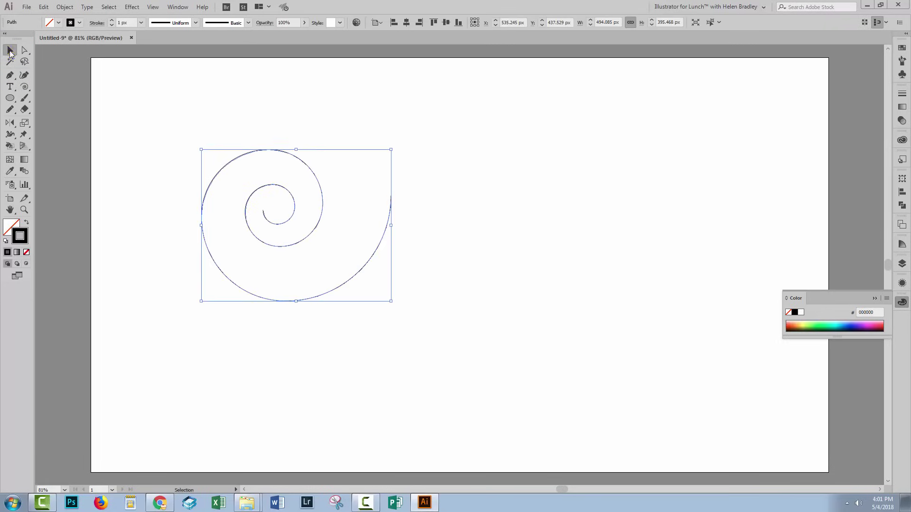
left_click(398, 144)
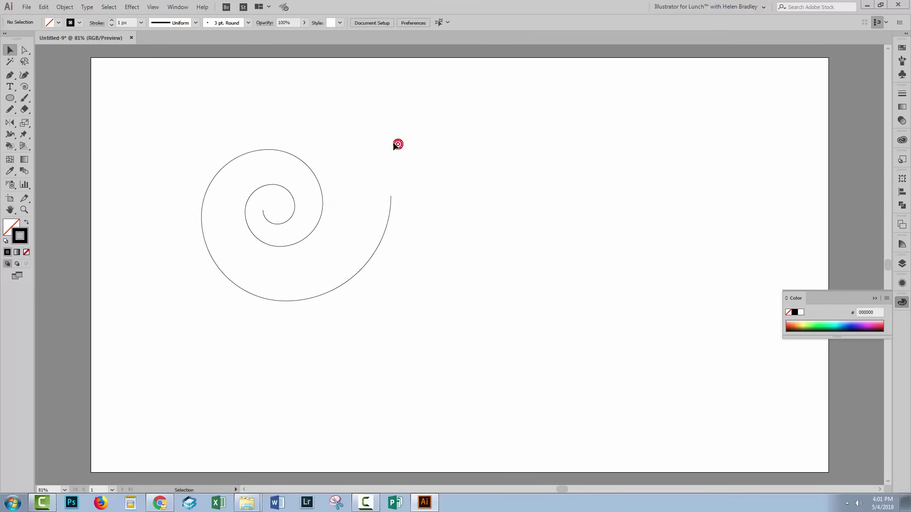
left_click(391, 203)
left_click_drag(396, 145, 223, 285)
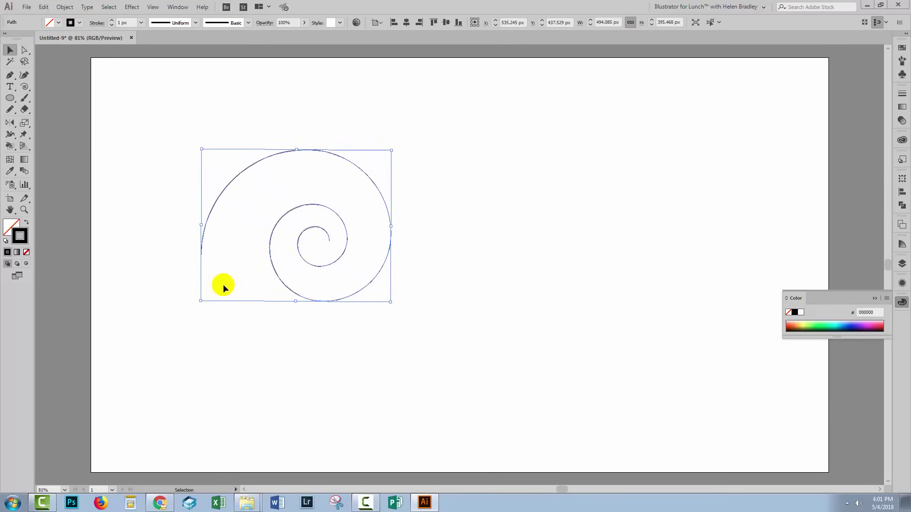
left_click(382, 327)
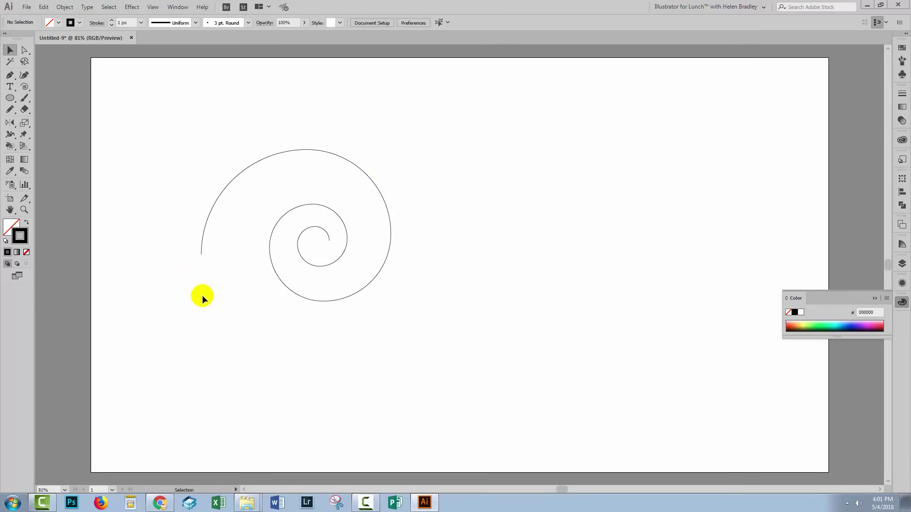
left_click(348, 299)
left_click(385, 303)
left_click_drag(395, 306, 378, 311)
left_click(400, 312)
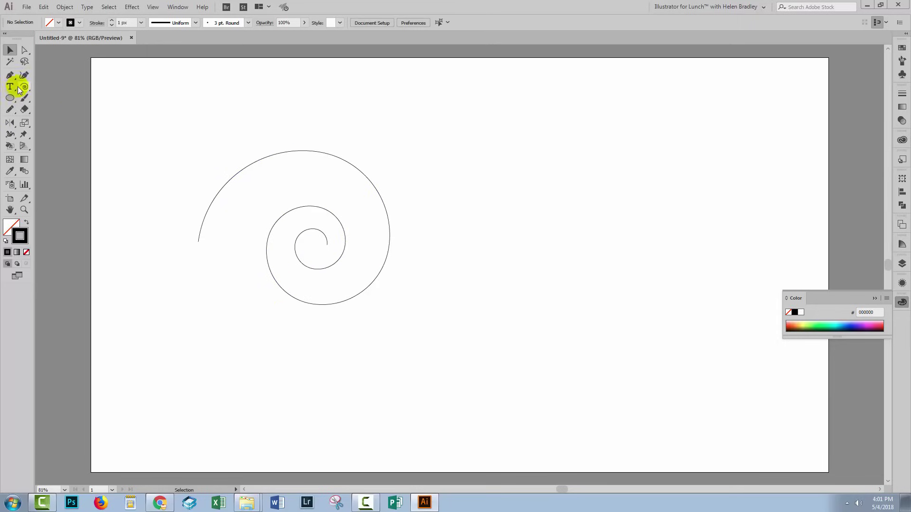
Step: Reset the spiral's bounding box with Object > Transform > Reset Bounding Box
left_click_drag(256, 200, 384, 278)
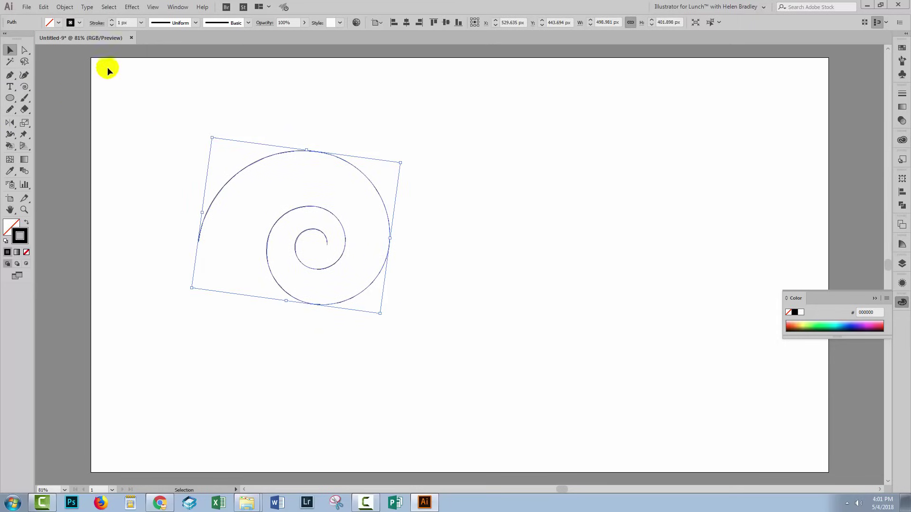
left_click(64, 6)
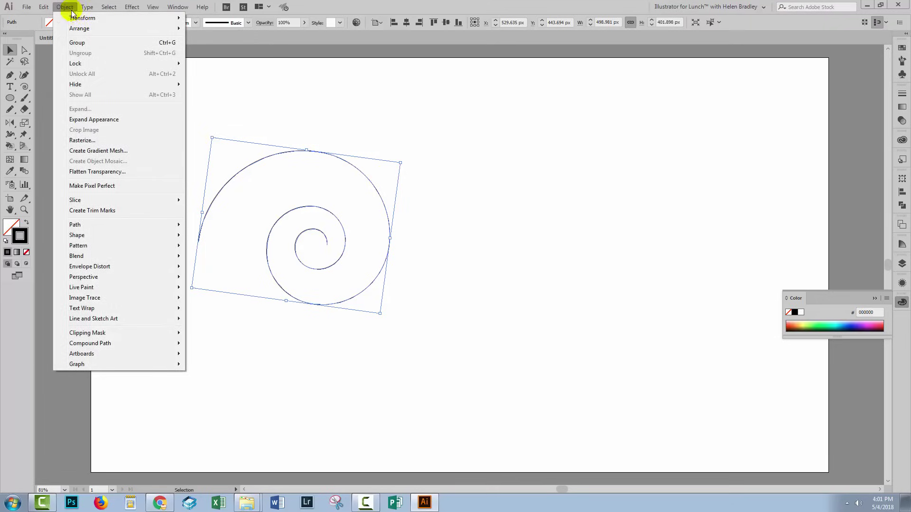
mouse_move(81, 17)
left_click(247, 104)
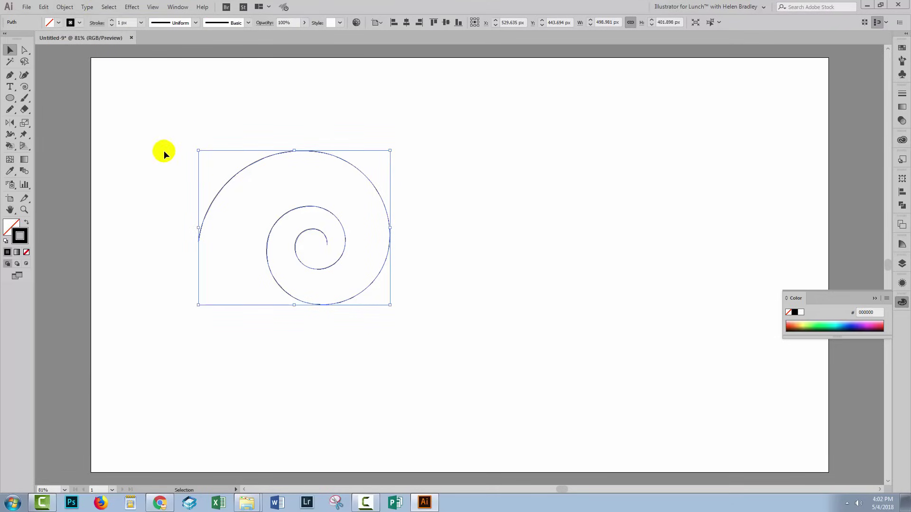
left_click(145, 168)
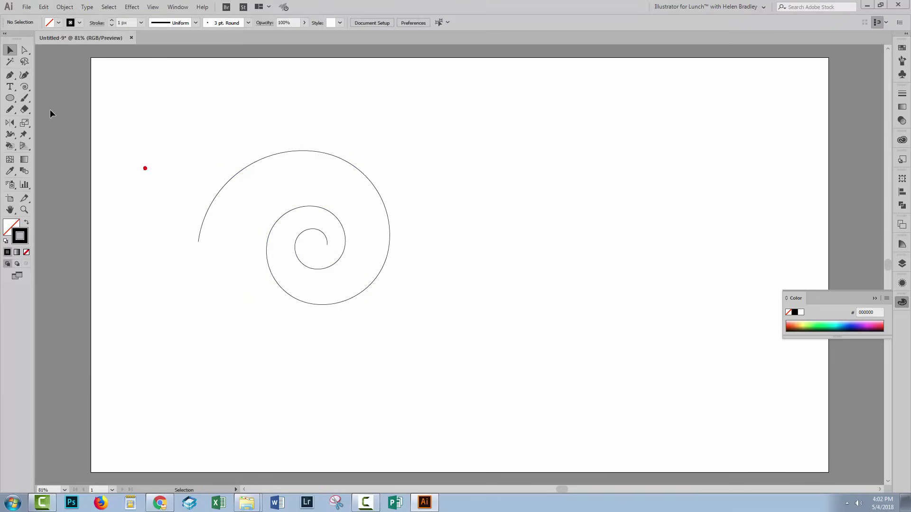
Step: Extend the spiral's open end with a Pen curve down to a lower-left corner point
left_click(10, 76)
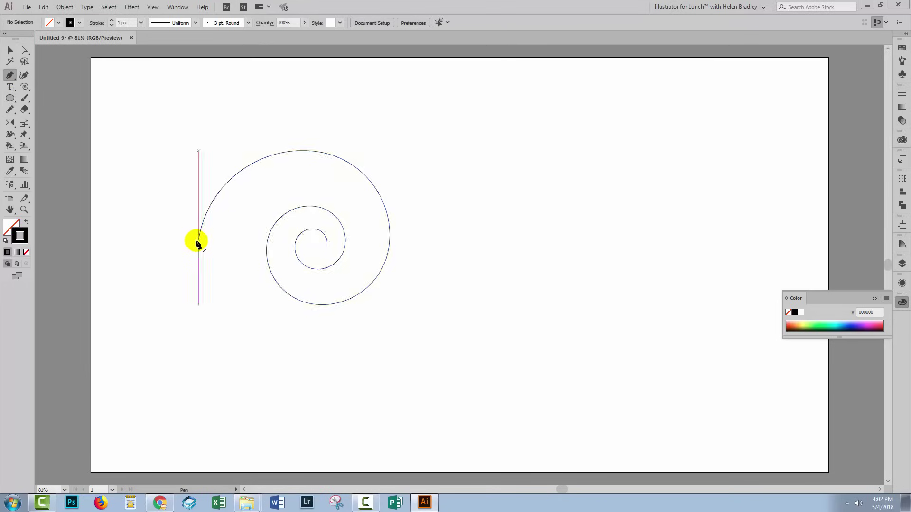
left_click_drag(200, 242, 194, 265)
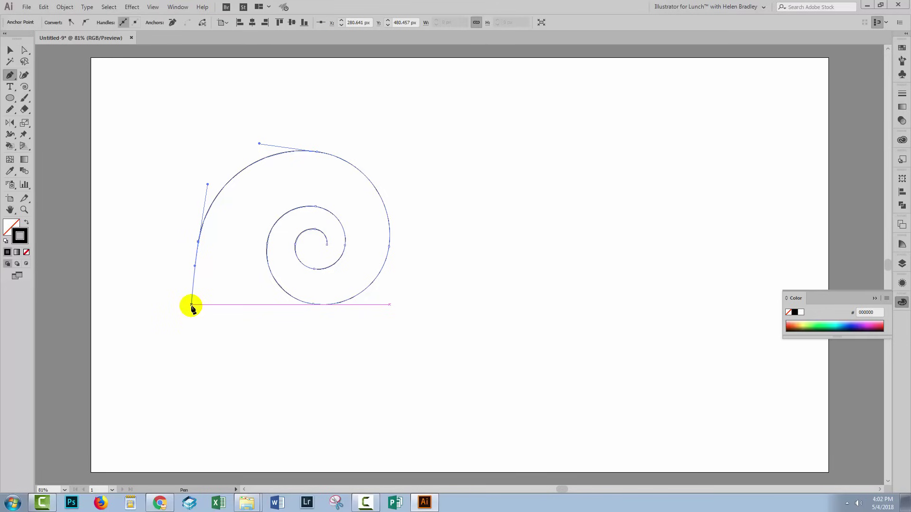
left_click(191, 305)
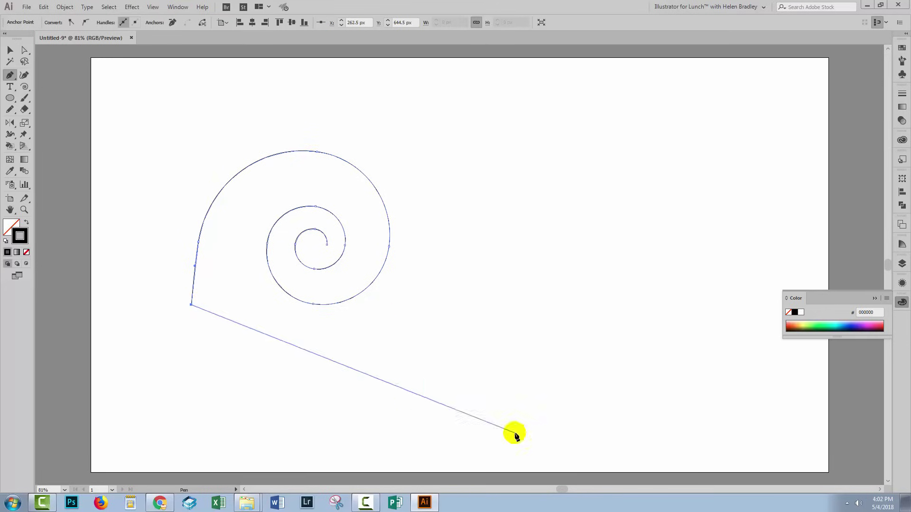
left_click(426, 307)
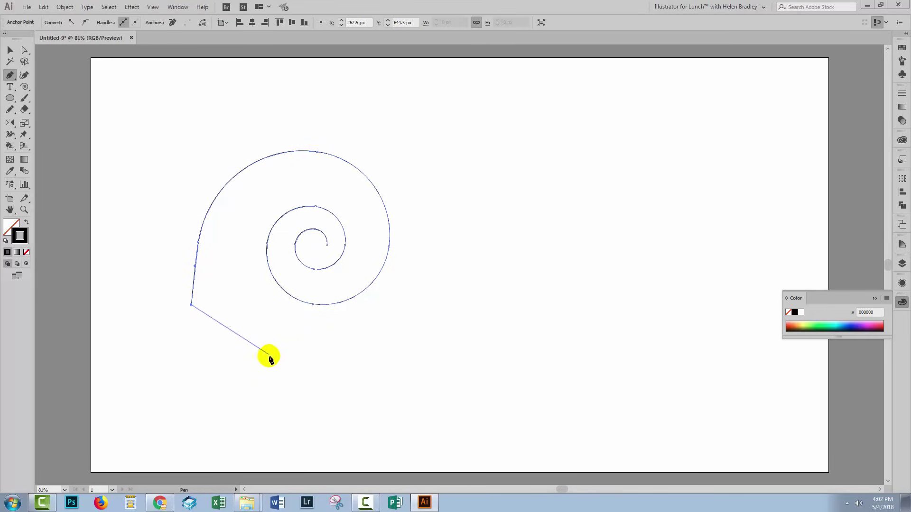
left_click(10, 51)
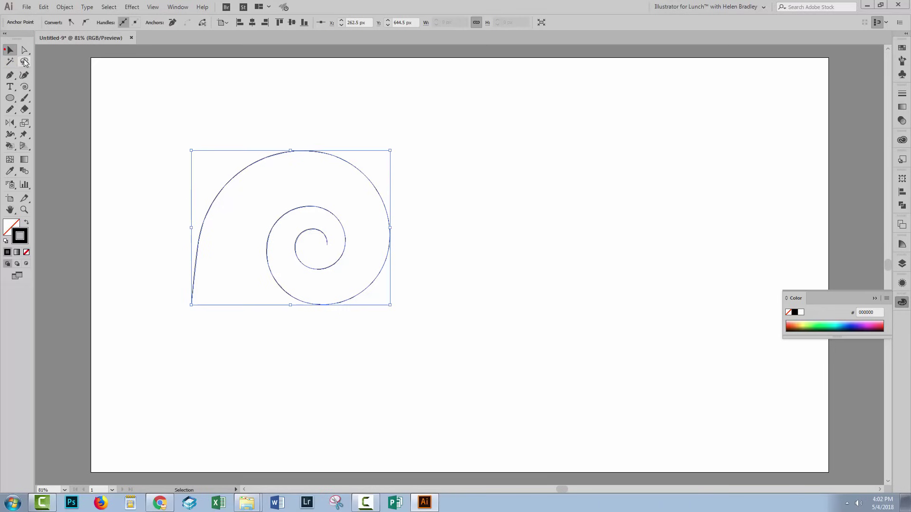
Step: Reflect a copy of the extended spiral across the vertical 90° axis
left_click(121, 104)
left_click_drag(124, 108, 402, 327)
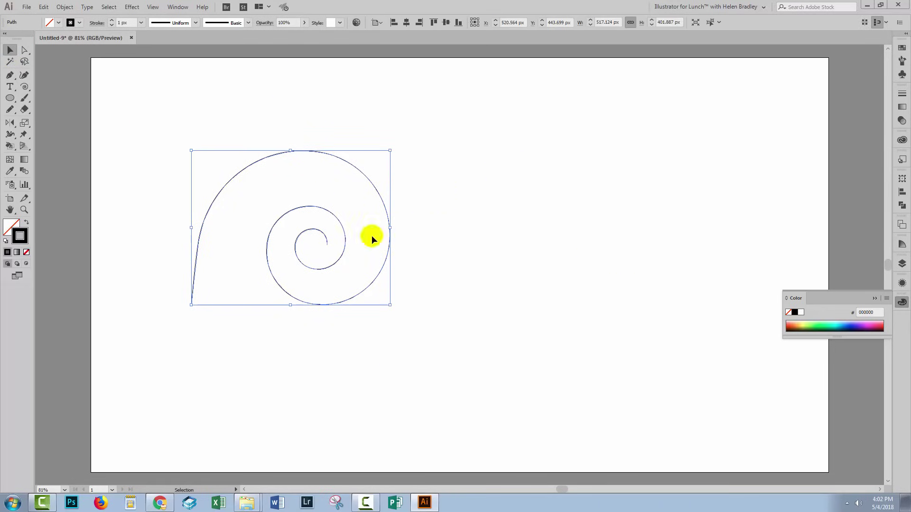
left_click(64, 6)
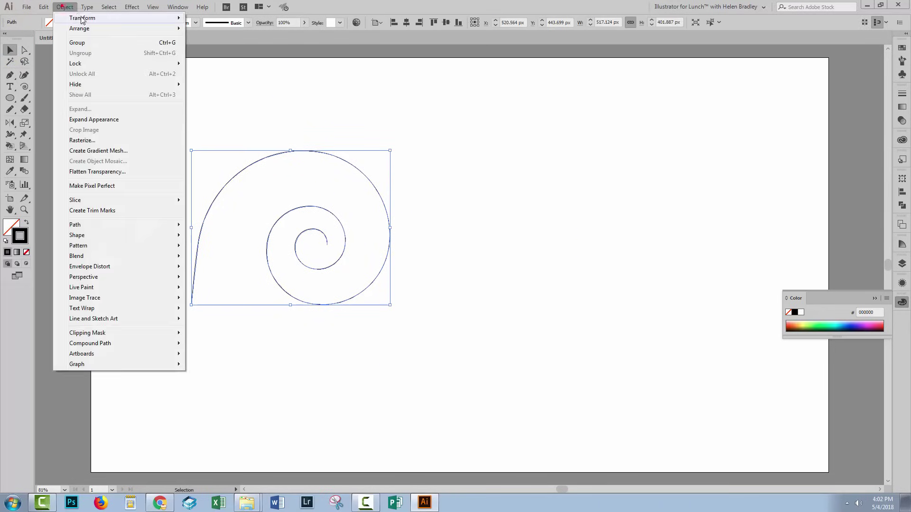
mouse_move(171, 18)
left_click(217, 53)
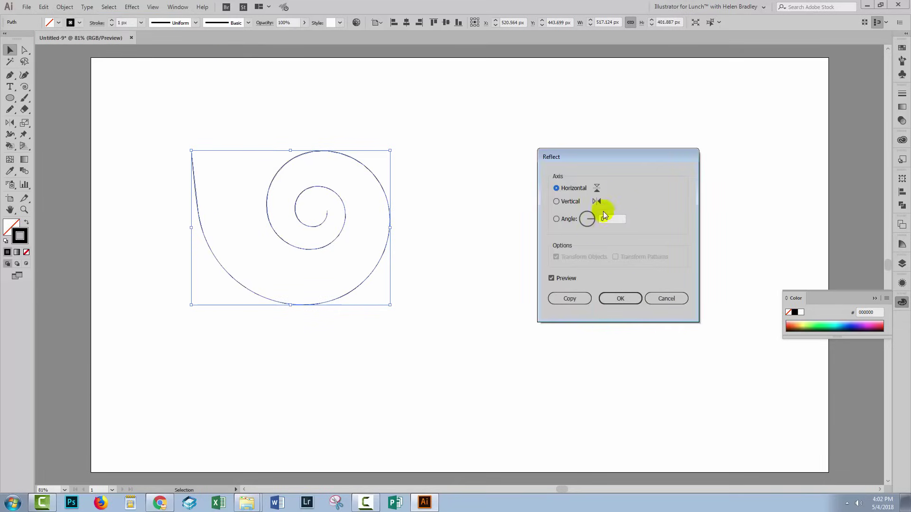
left_click(568, 200)
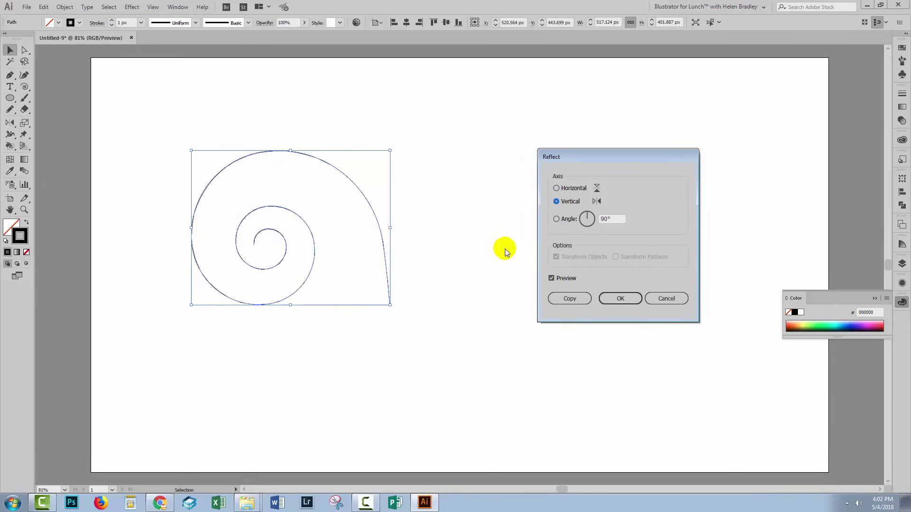
left_click(572, 300)
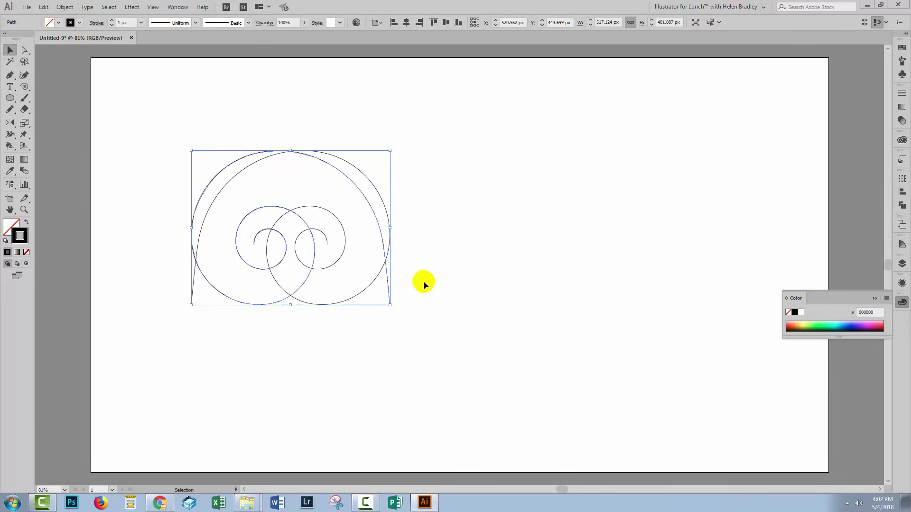
Step: Nudge the mirrored copy right with the arrow keys so the curls interlock, then select all paths
left_click(424, 329)
left_click_drag(413, 322, 392, 301)
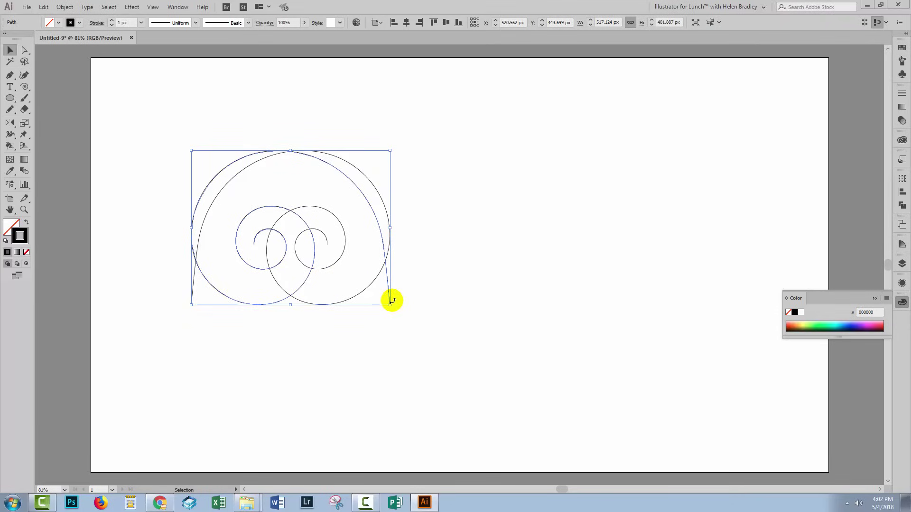
key("shift+Right")
key("shift+Right")
key("shift+Right")
key("shift+Right")
key("shift+Right")
key("shift+Right")
key("shift+Right")
key("shift+Right")
key("shift+Right")
key("shift+Right")
key("shift+Right")
key("shift+Right")
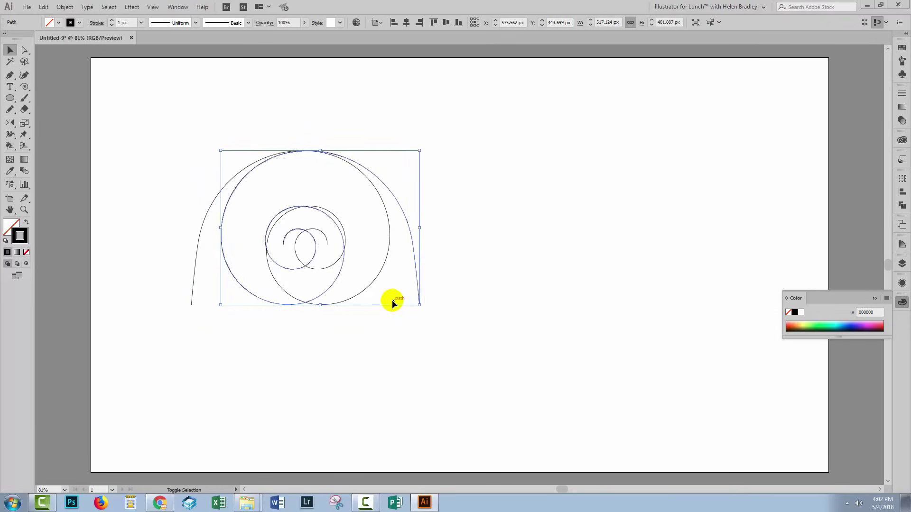
key("shift+Right")
key("shift+Right")
key("shift+Right")
key("shift+Right")
key("shift+Right")
key("shift+Right")
key("shift+Right")
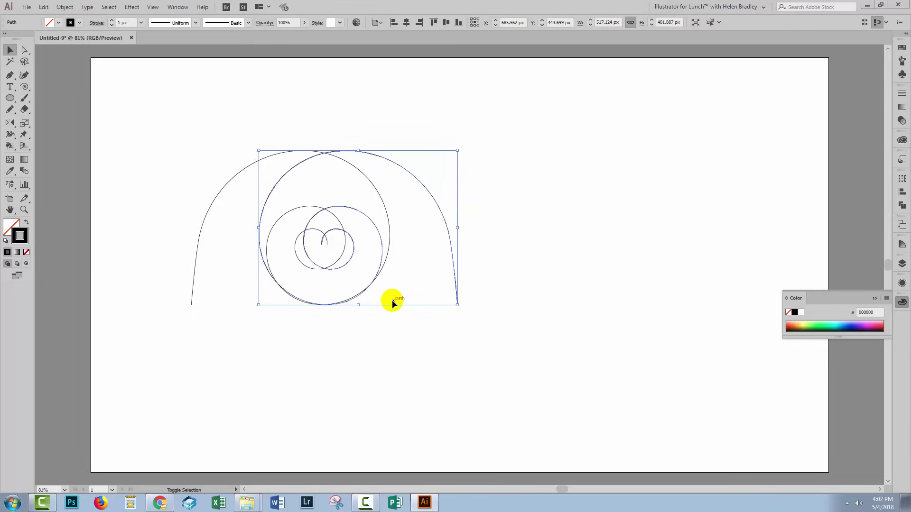
key("shift+Left")
key("shift+Left")
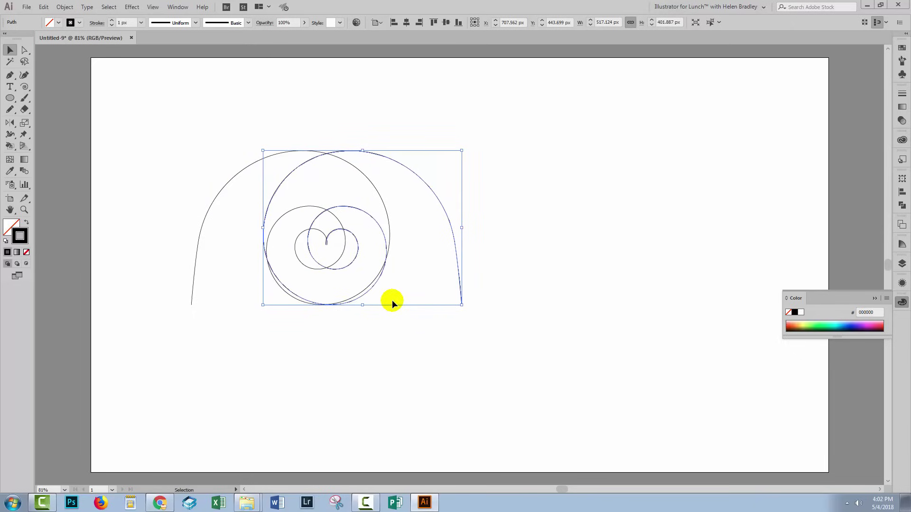
key("shift+Right")
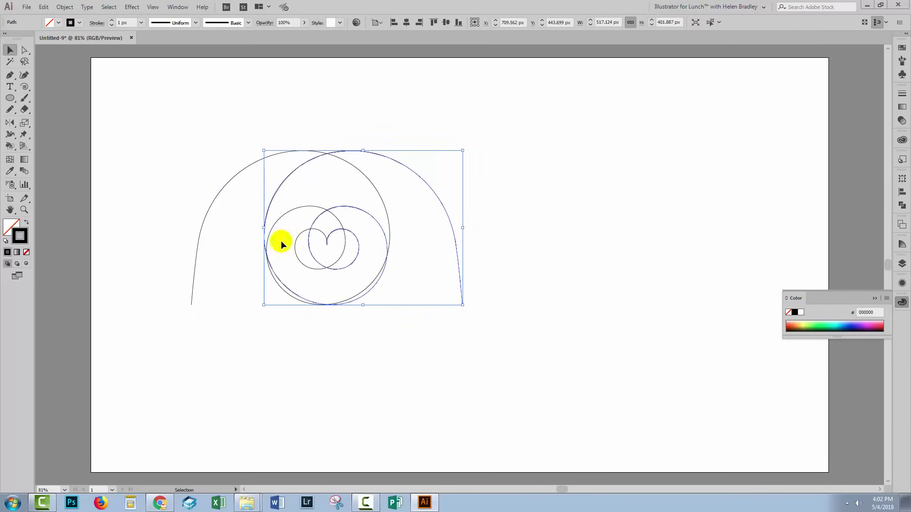
key("shift+Right")
key("shift+Right")
key("shift+Right")
key("shift+Right")
key("shift+Right")
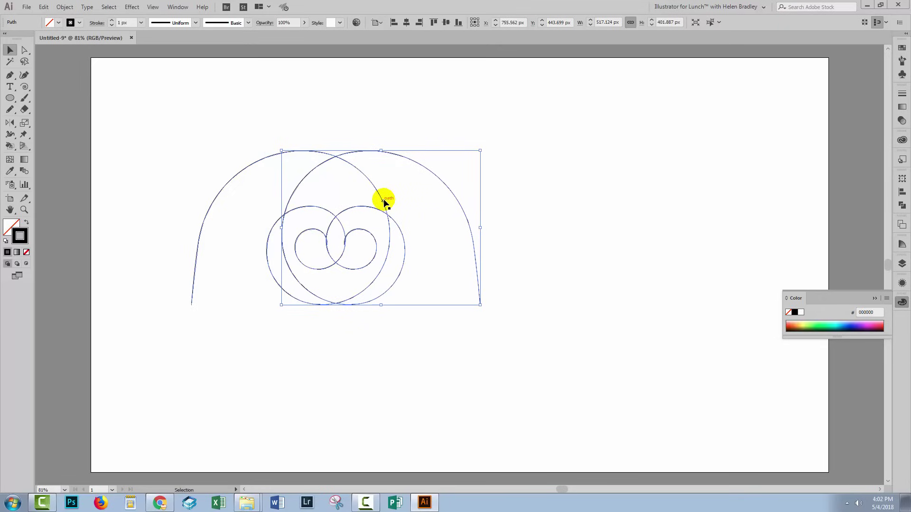
key("Right")
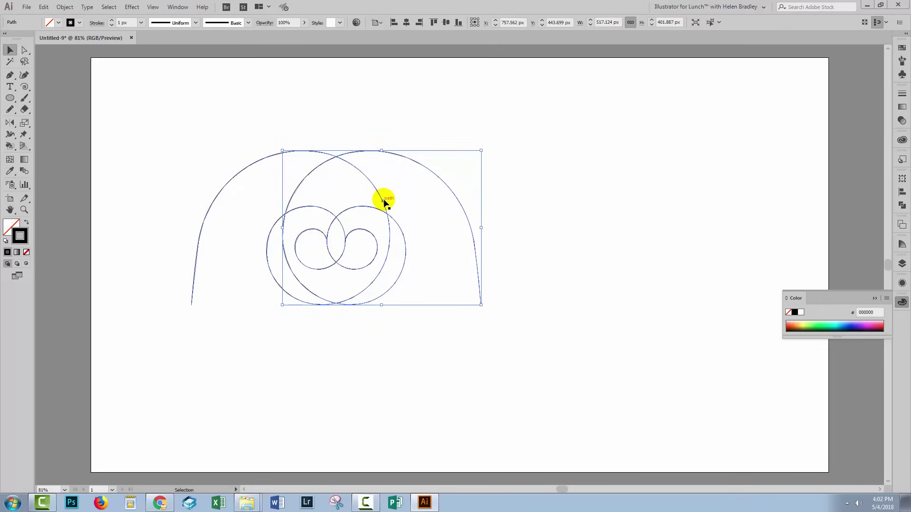
left_click(625, 272)
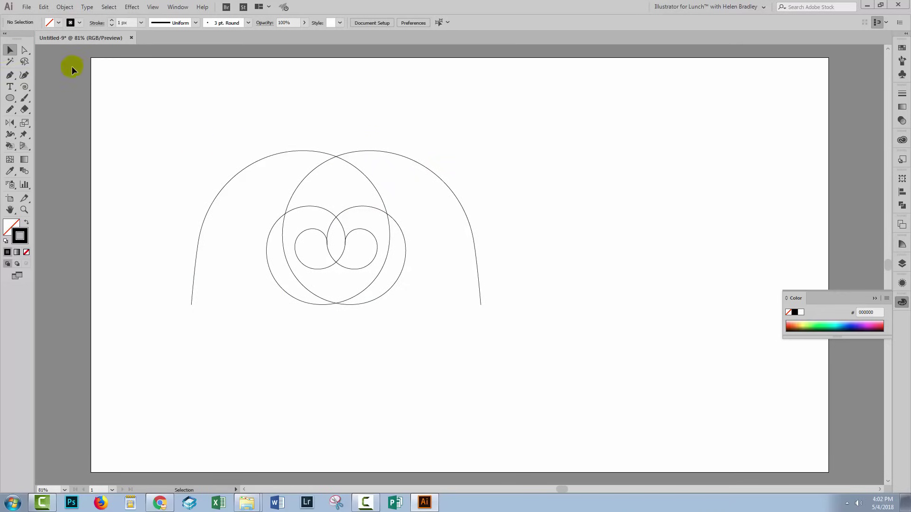
left_click_drag(130, 106, 578, 372)
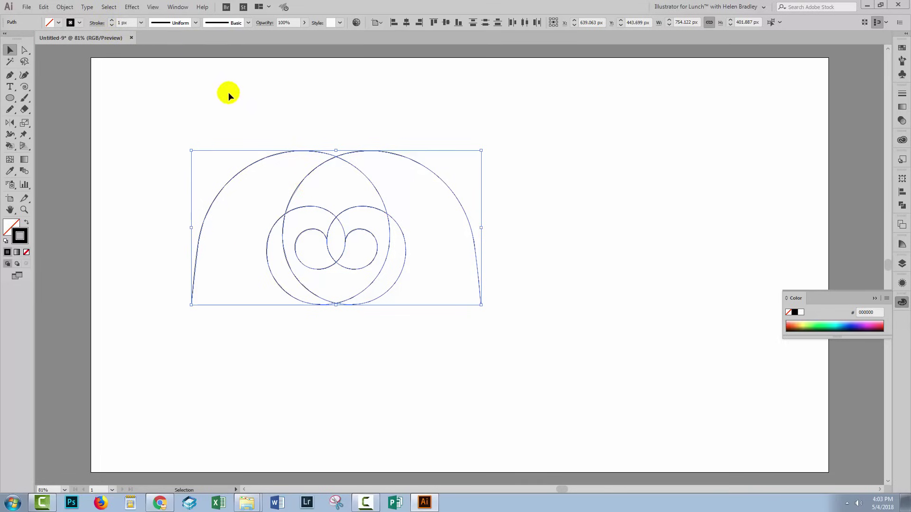
Step: Reselect the drawing and give it a previewed Transform effect scaling 97% horizontally and vertically
left_click(256, 120)
left_click_drag(601, 383, 142, 105)
left_click(133, 7)
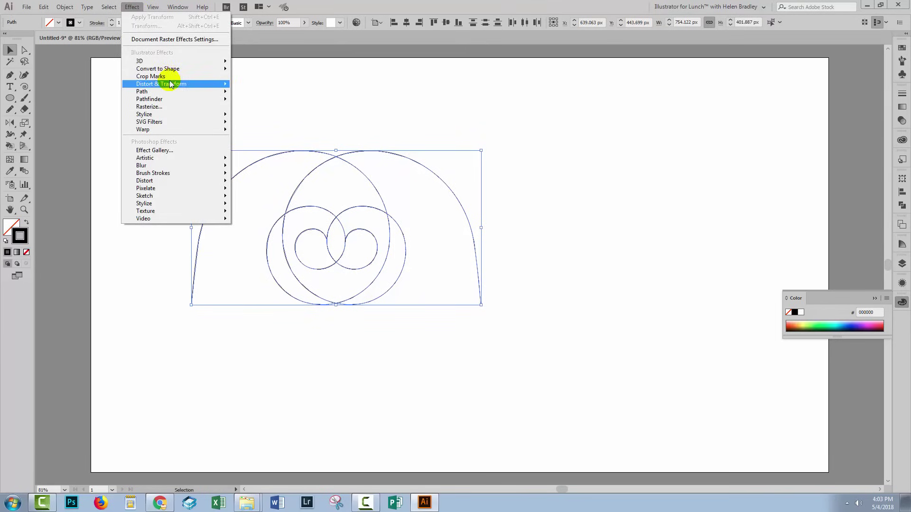
mouse_move(161, 84)
left_click(70, 117)
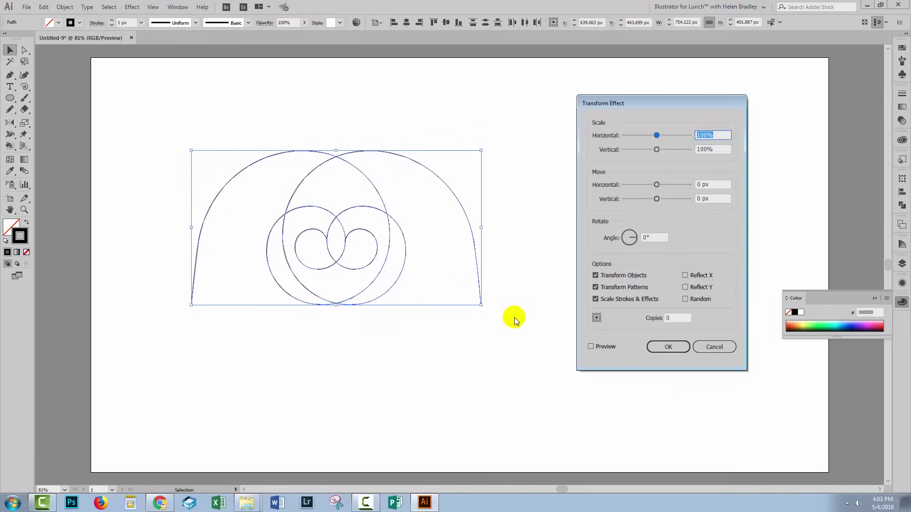
left_click(591, 347)
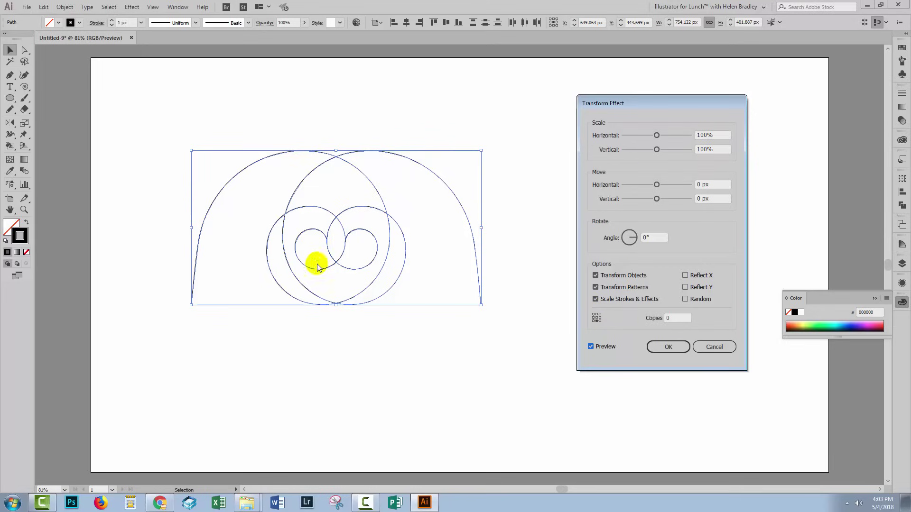
double_click(712, 135)
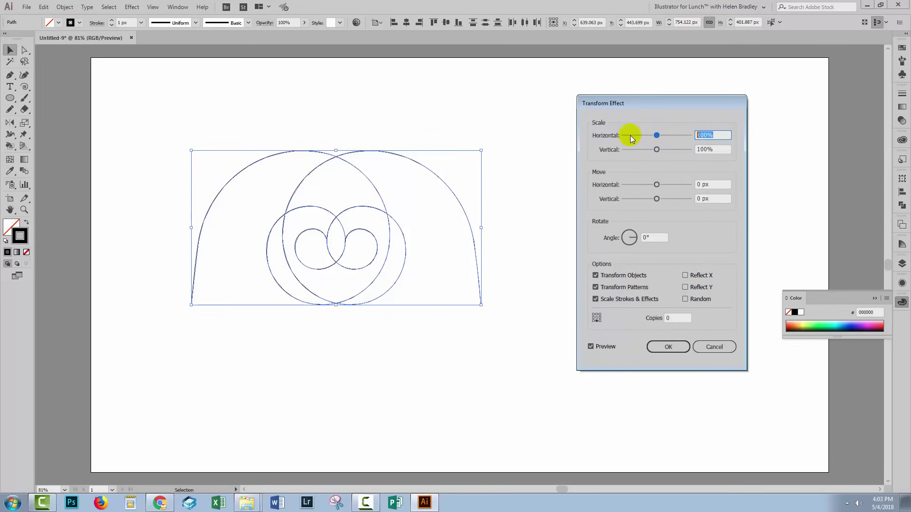
type("97")
key("Tab")
type("97")
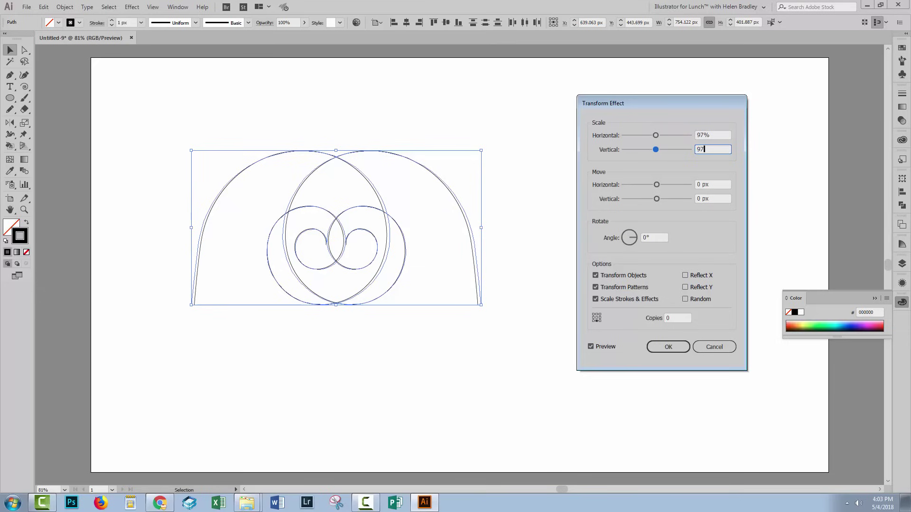
key("Tab")
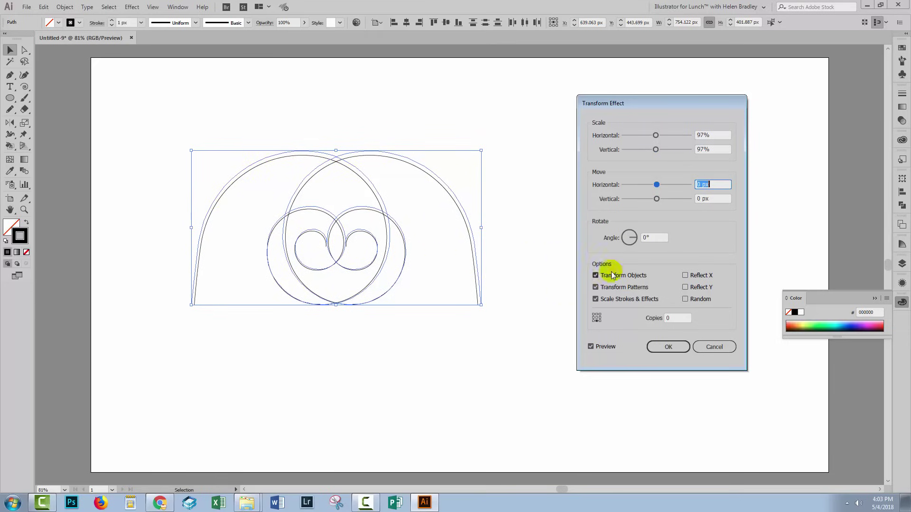
Step: Raise the Transform effect to 80 copies and apply it
left_click(668, 318)
key("shift+Up")
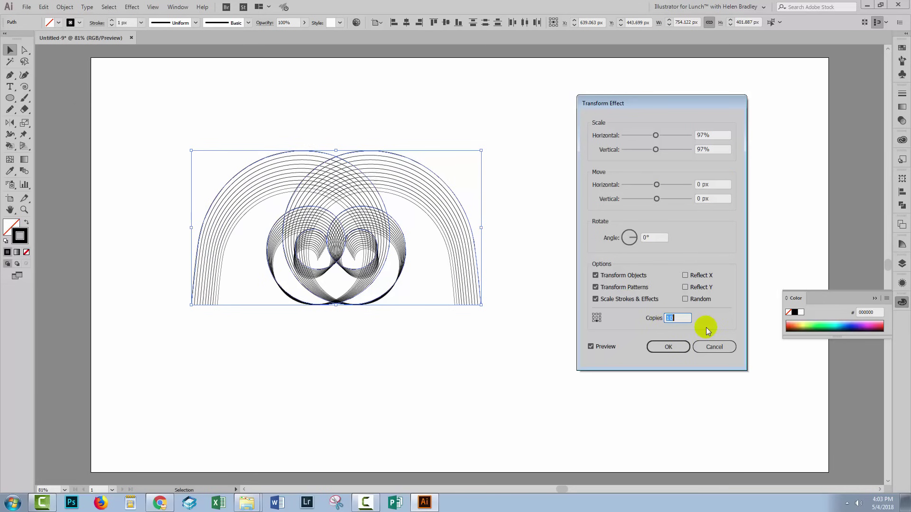
key("shift+Up")
key("shift+Up")
key("shift+Up")
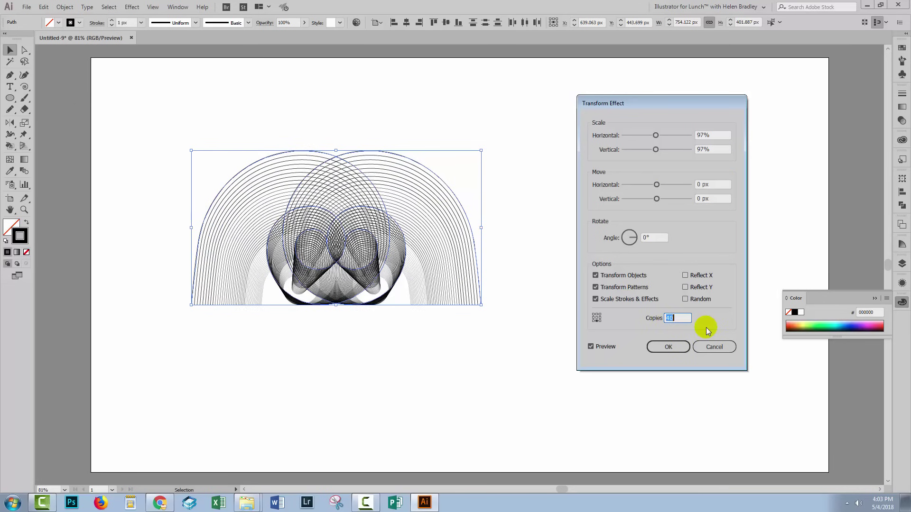
key("shift+Up")
key("shift+Up")
key("shift+Up")
key("shift+Up")
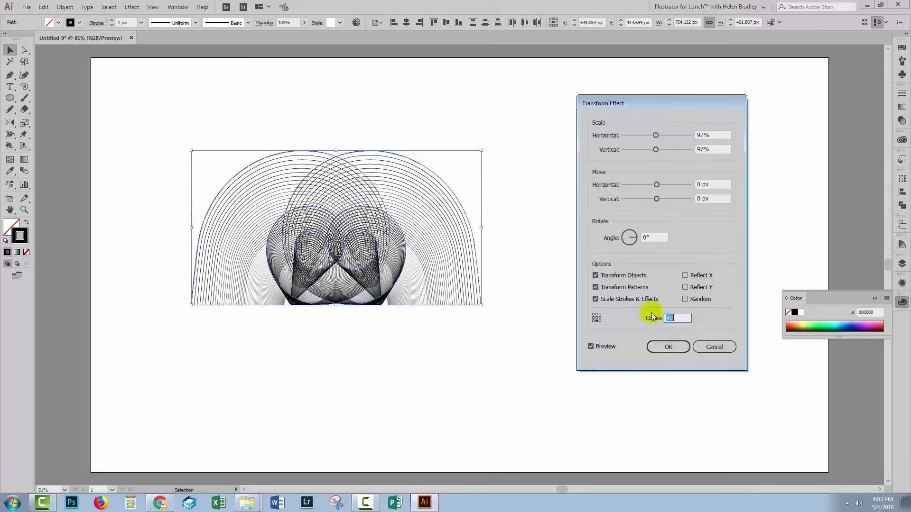
left_click(670, 348)
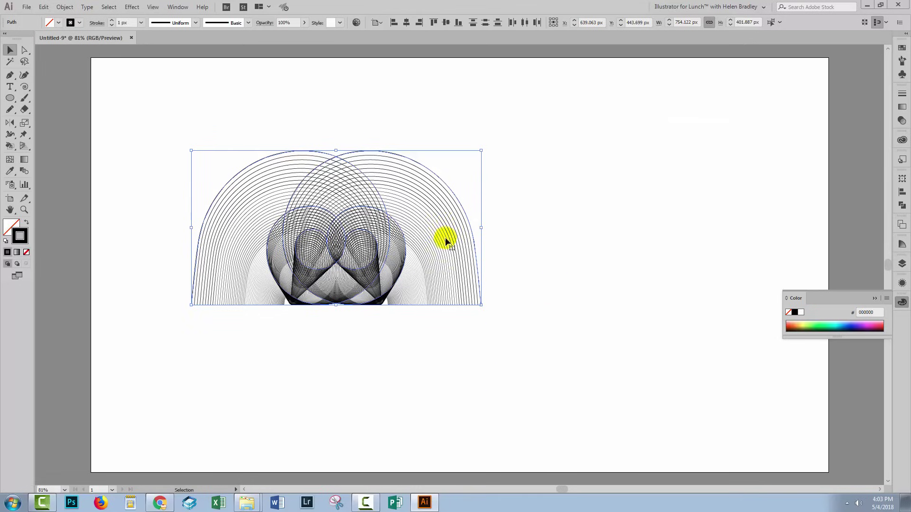
Step: Narrow the arch artwork from its right side and move it up and to the right
left_click_drag(482, 229, 407, 226)
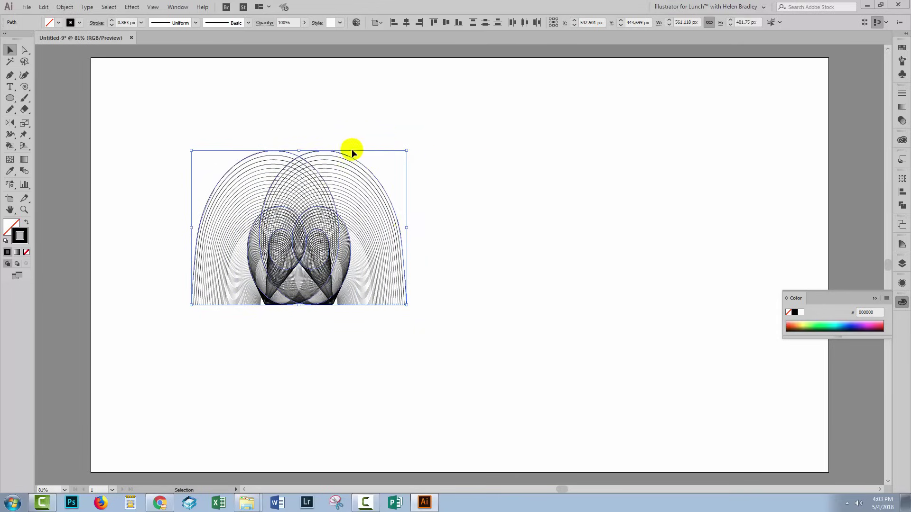
left_click(276, 384)
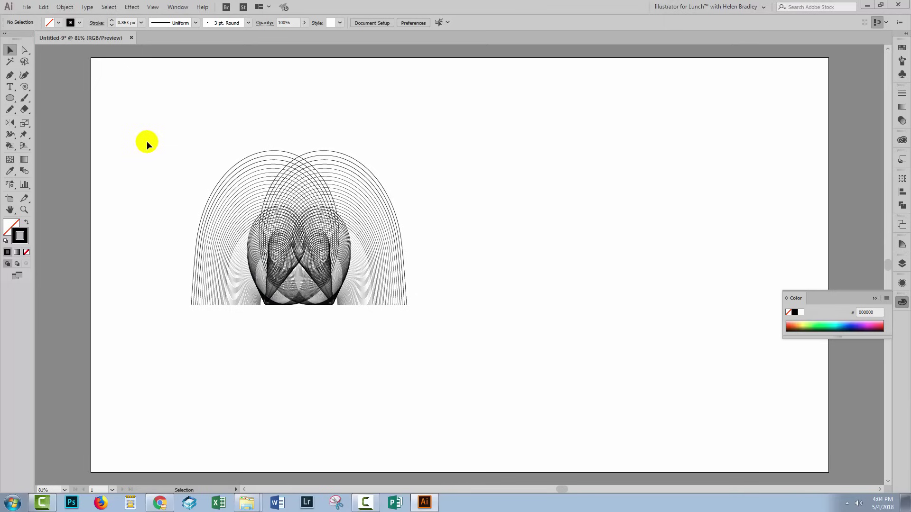
left_click_drag(147, 141, 340, 317)
left_click_drag(342, 255, 435, 183)
left_click(537, 251)
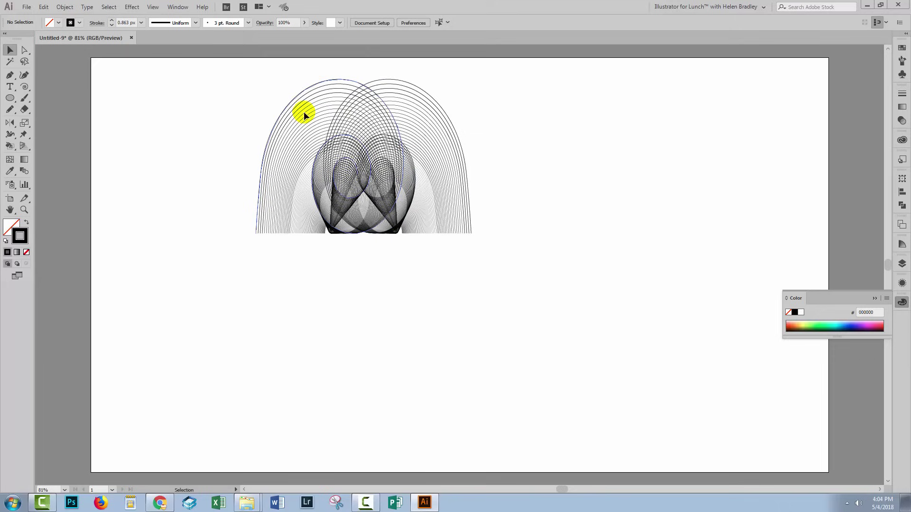
Step: Show rulers and drag a horizontal guide down to the artwork's base
left_click(151, 7)
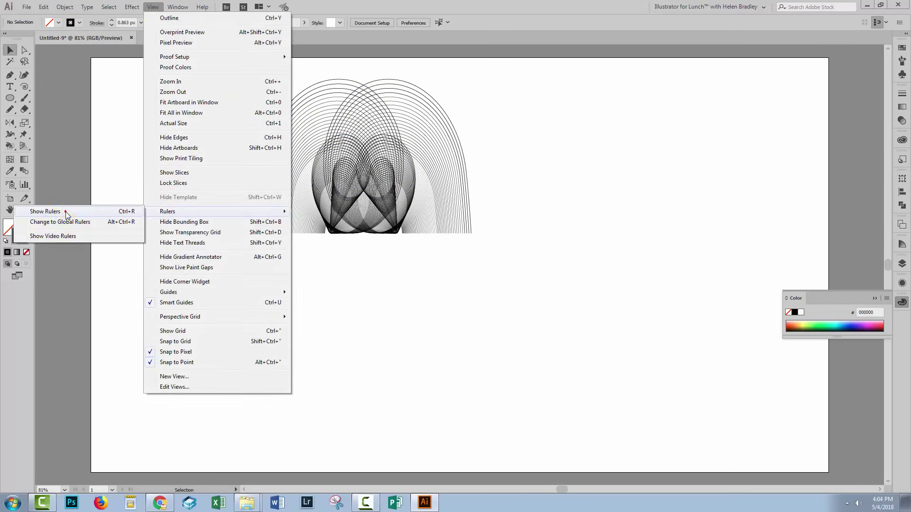
left_click(66, 215)
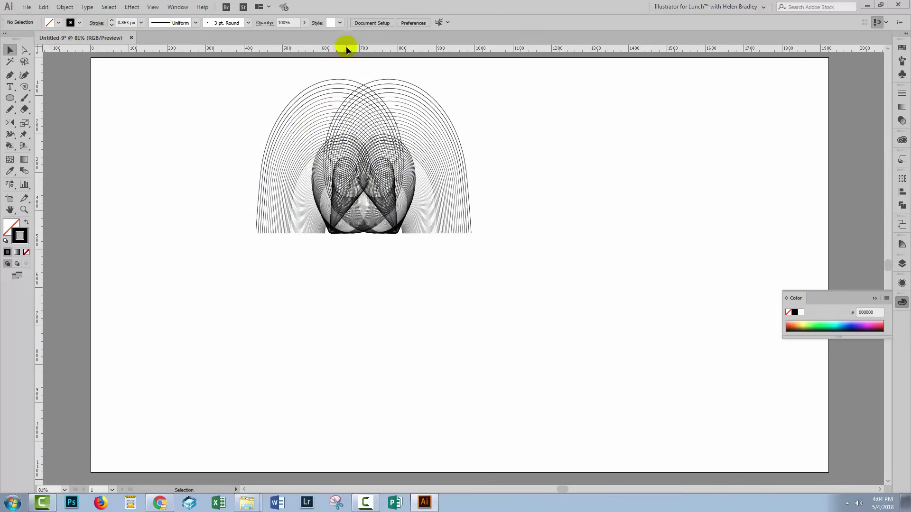
left_click_drag(346, 47, 346, 233)
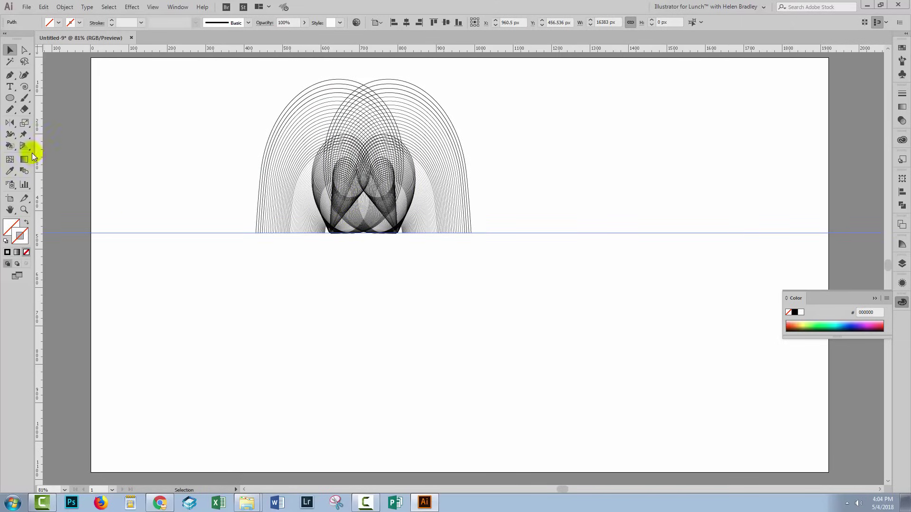
Step: Zoom in to align the guide exactly with the artwork's bottom edge, then fit the artboard
left_click(25, 210)
left_click_drag(255, 186, 430, 280)
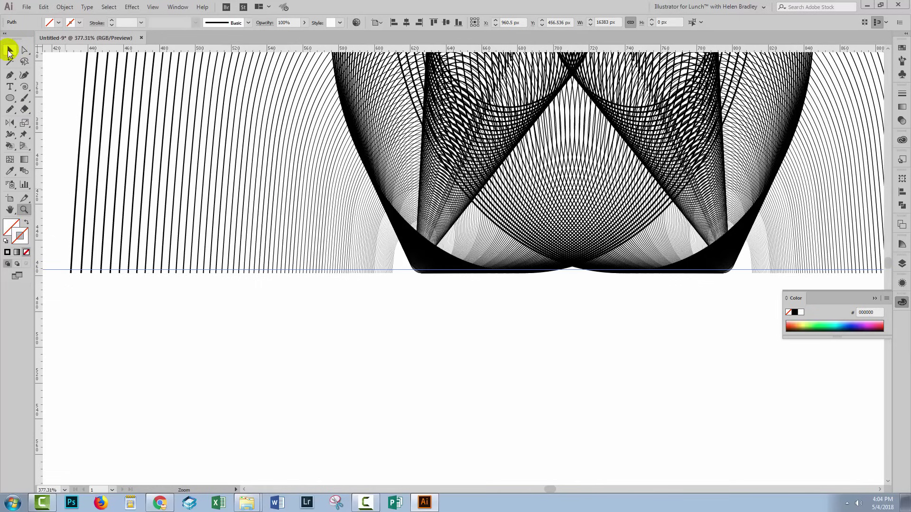
left_click(9, 51)
left_click(560, 272)
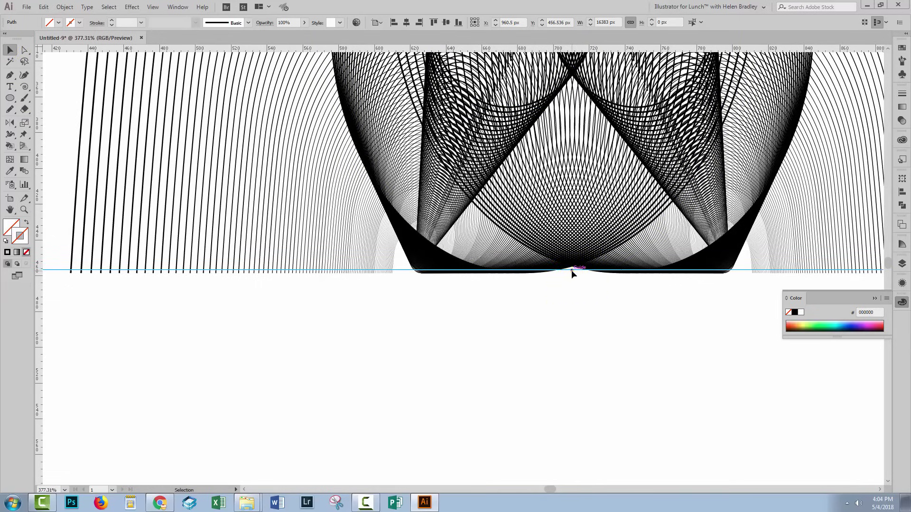
left_click_drag(572, 270, 571, 273)
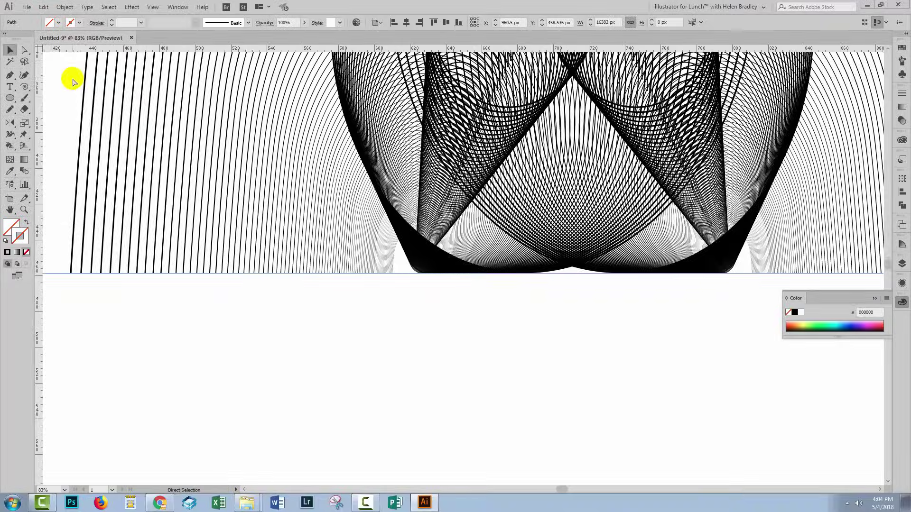
key("ctrl+0")
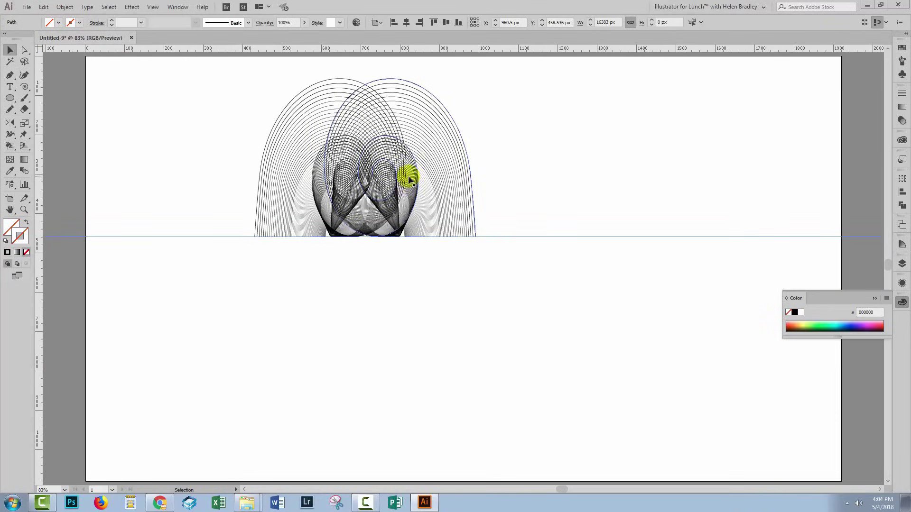
left_click(563, 284)
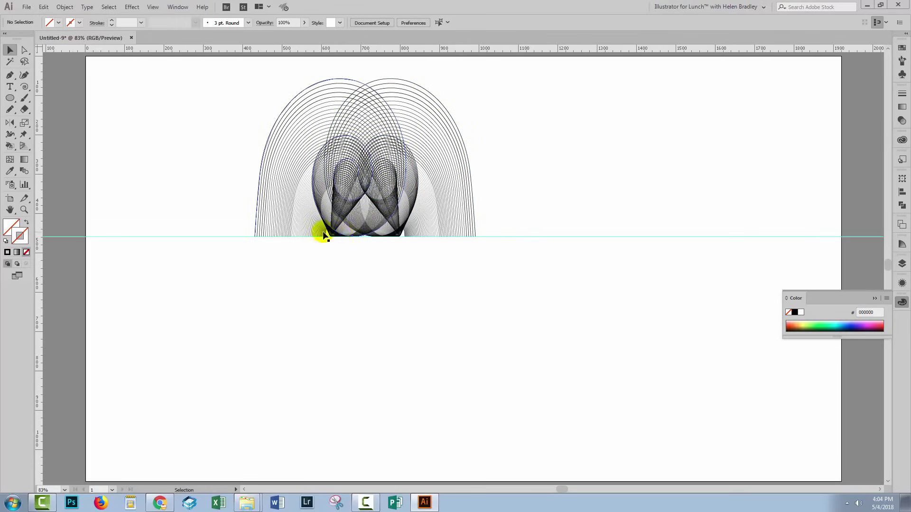
Step: Place a lone Pen anchor point just above the arches' top centre
left_click(10, 76)
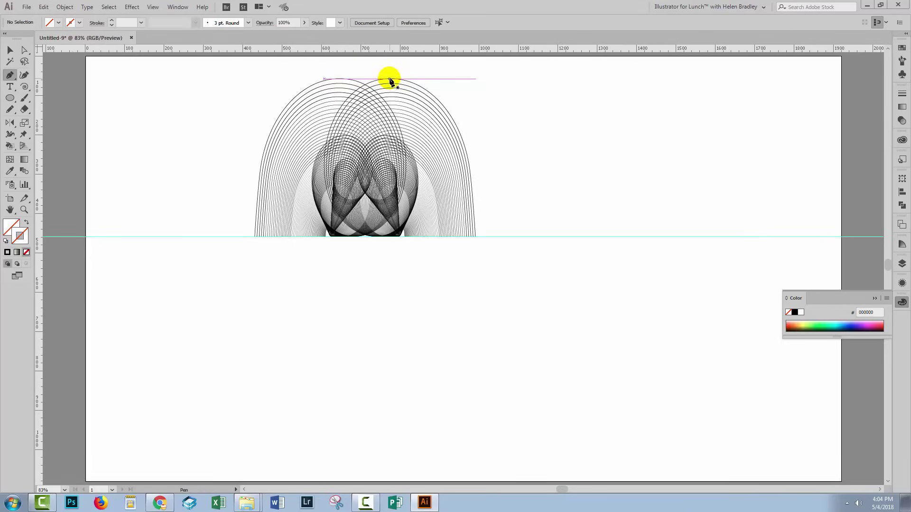
left_click(366, 80)
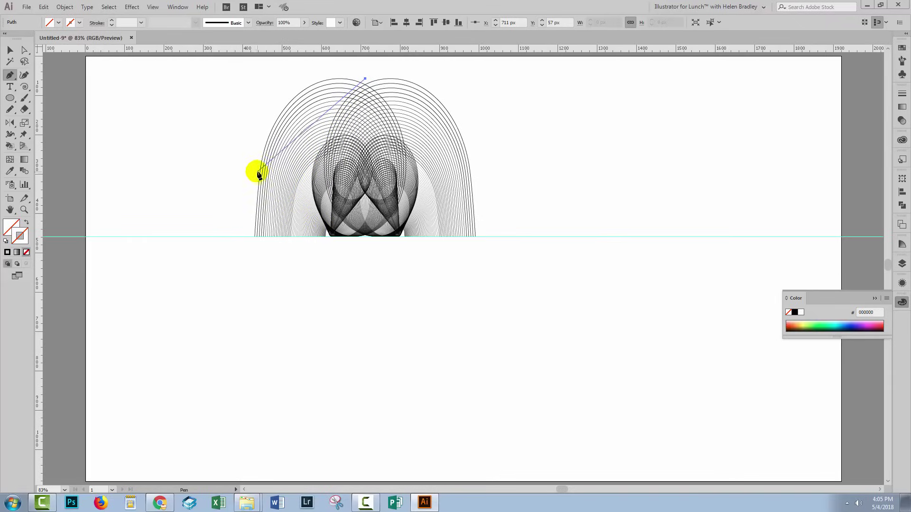
left_click(9, 50)
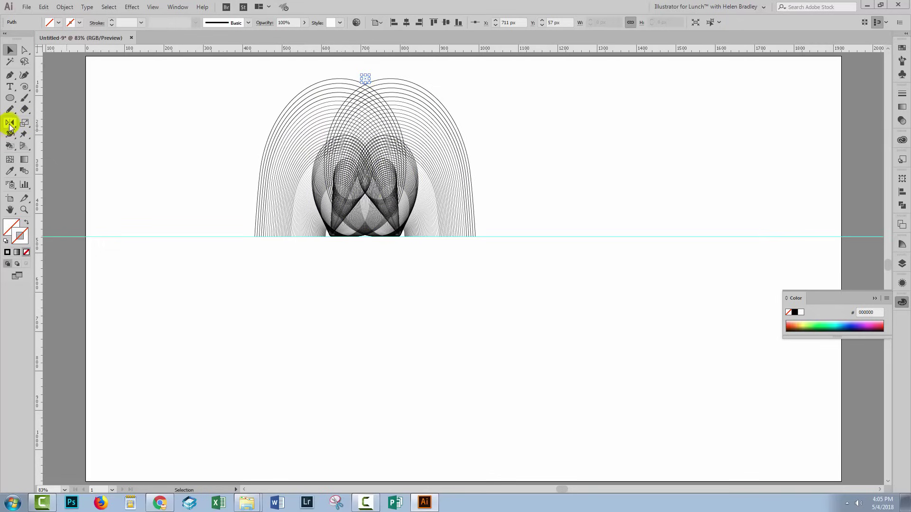
Step: Reflect the lone anchor point across the horizontal axis at the arches' base, then show the Layers panel
left_click_drag(10, 126, 45, 135)
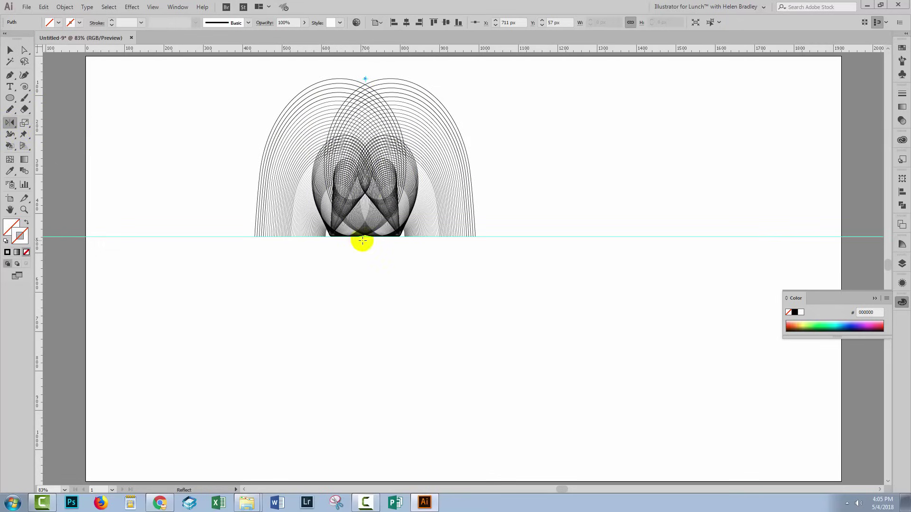
left_click_drag(367, 235, 365, 237)
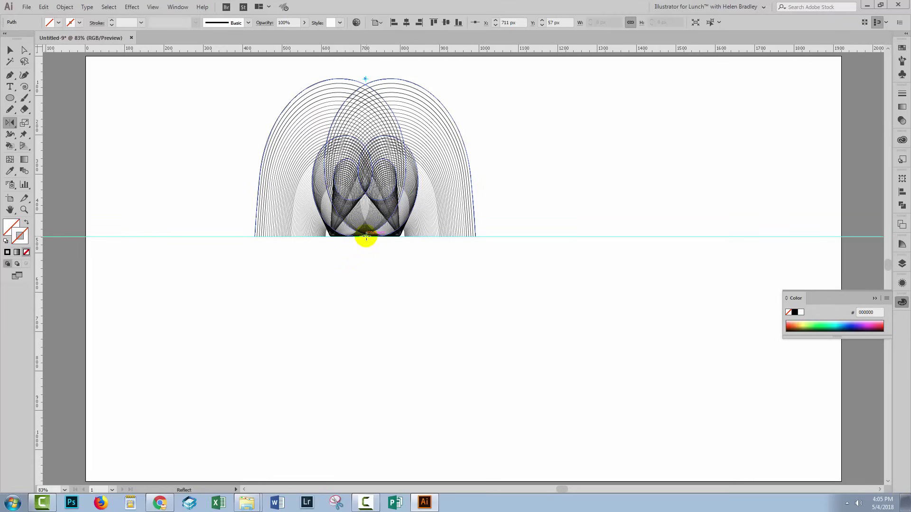
left_click(366, 236, "alt")
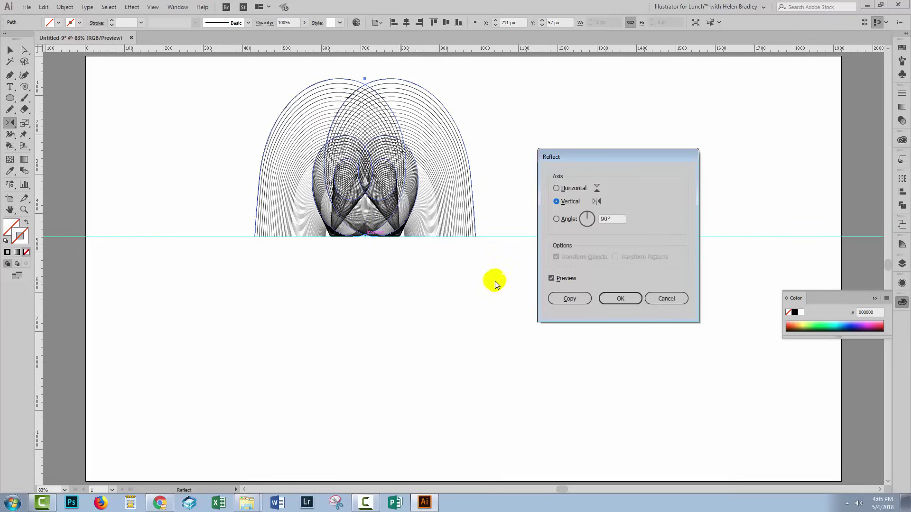
left_click(557, 189)
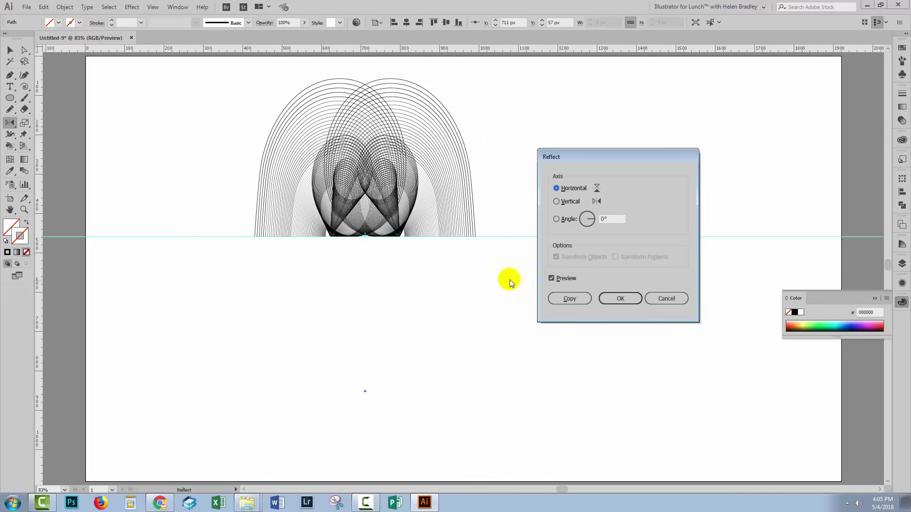
left_click(620, 300)
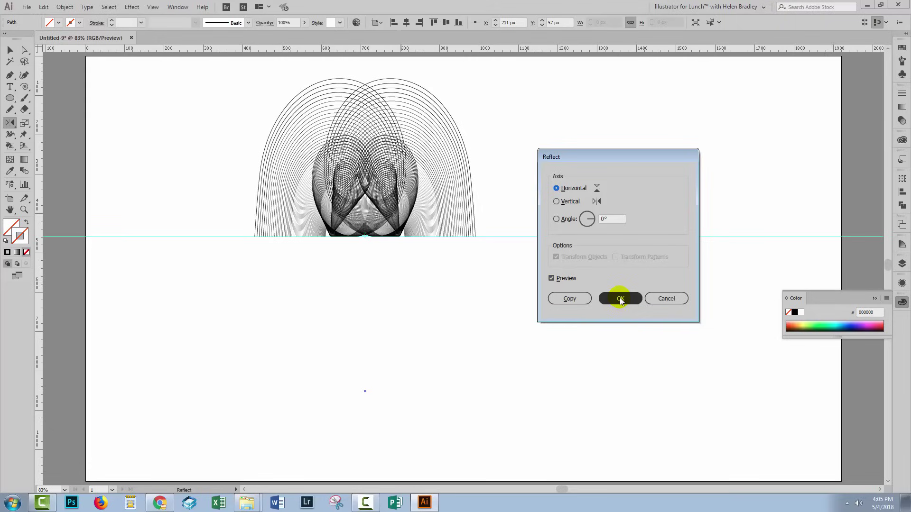
left_click(619, 298)
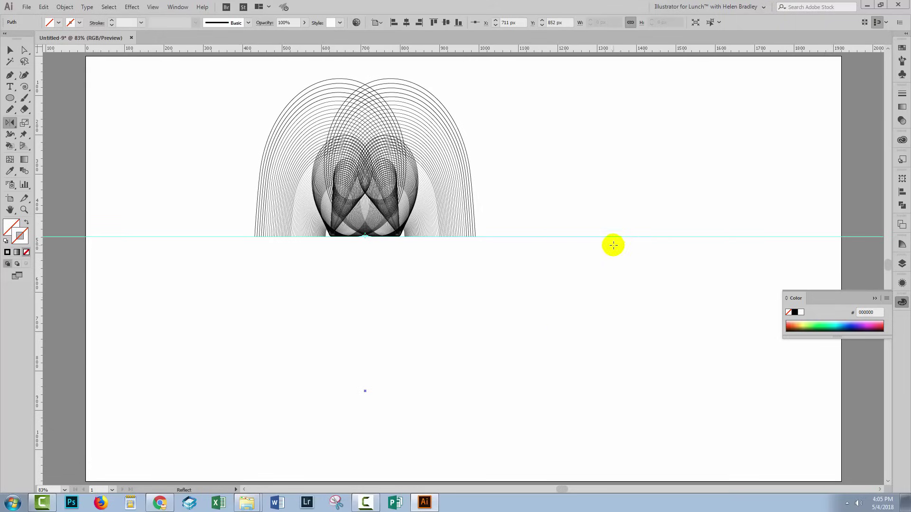
left_click(901, 264)
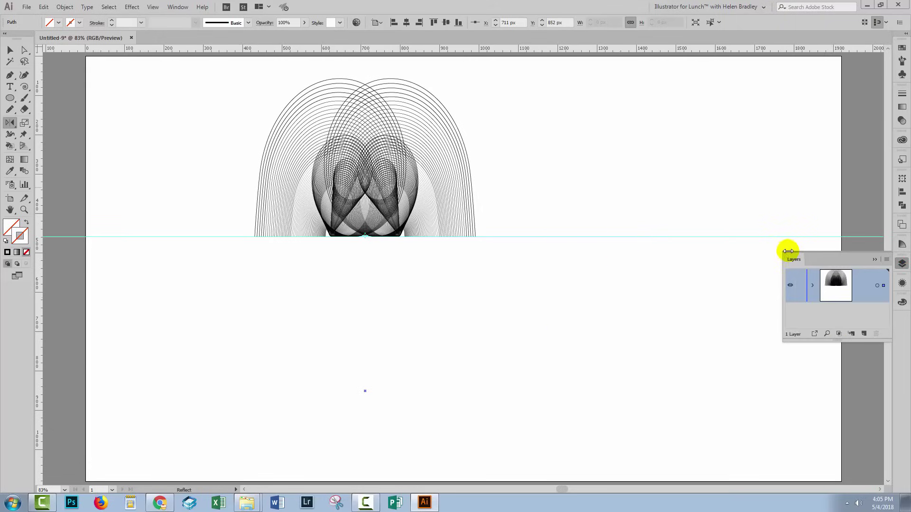
Step: Float the Layers panel, make it taller and wider, and expand Layer 1
left_click_drag(793, 259, 573, 137)
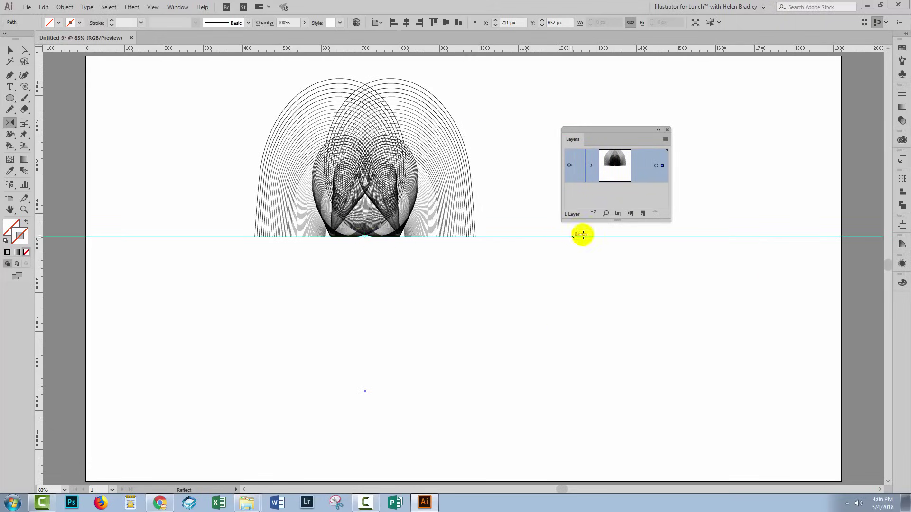
left_click_drag(617, 221, 617, 368)
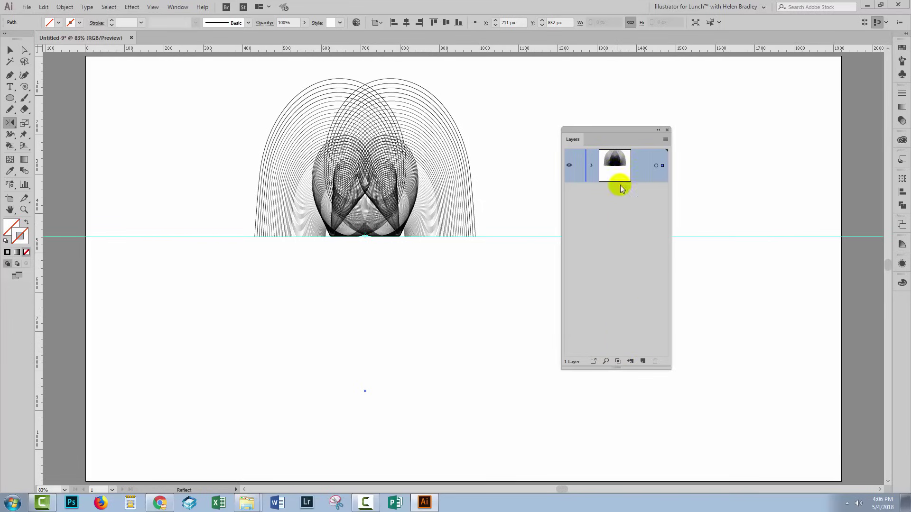
left_click(592, 166)
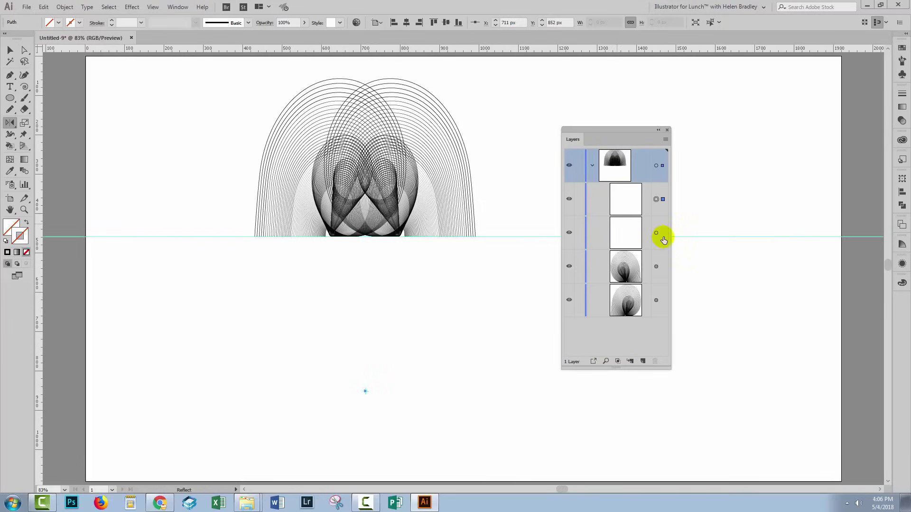
left_click_drag(675, 250, 779, 248)
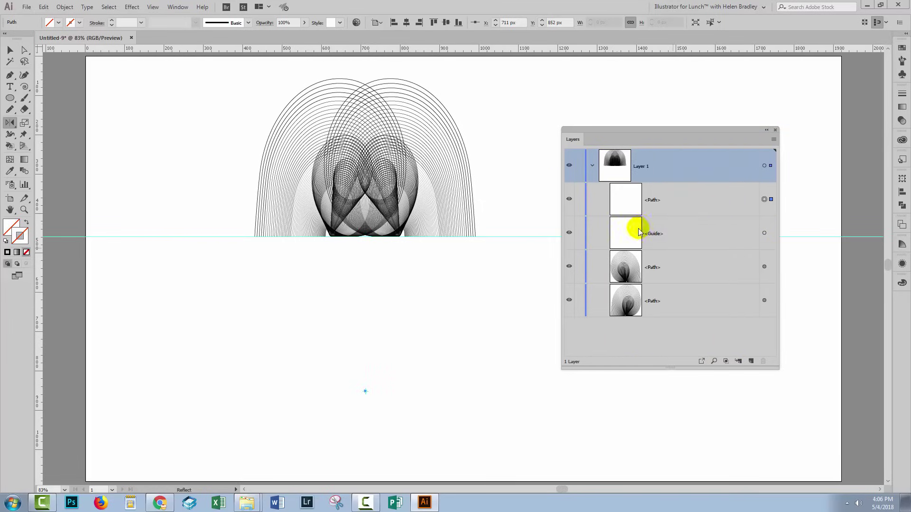
Step: Delete the horizontal <Guide> and marquee-select all of the arch artwork
left_click(636, 230)
left_click(765, 234)
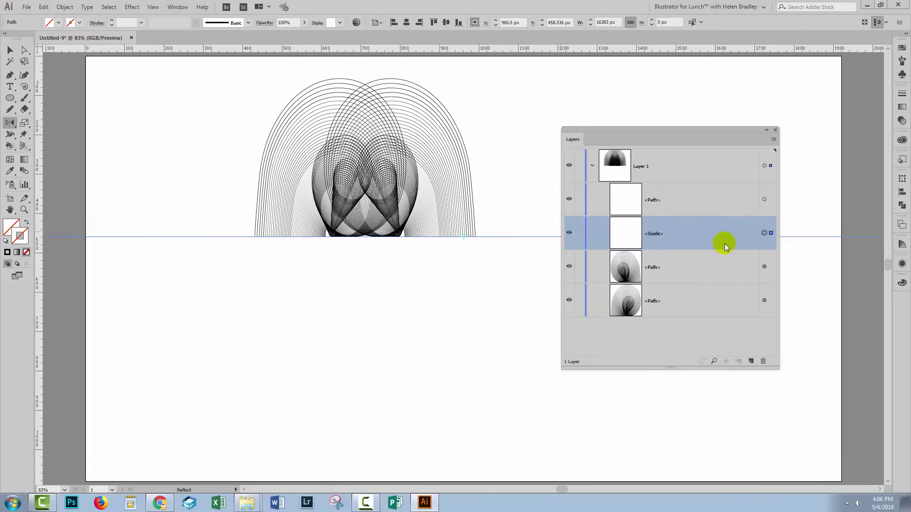
key("Delete")
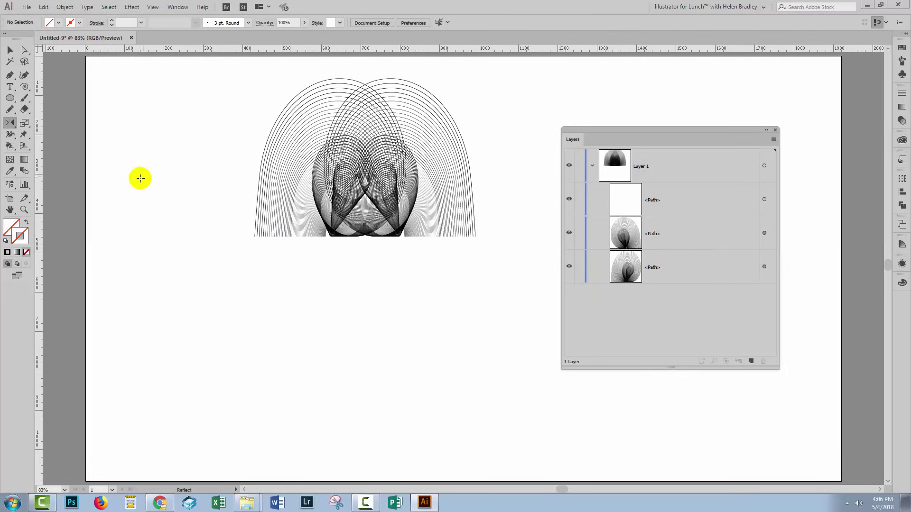
left_click(10, 50)
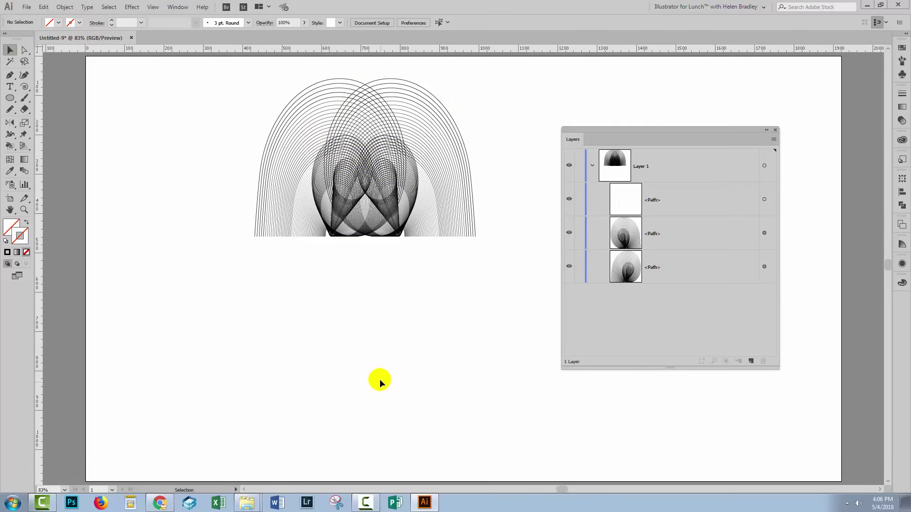
left_click_drag(230, 66, 517, 437)
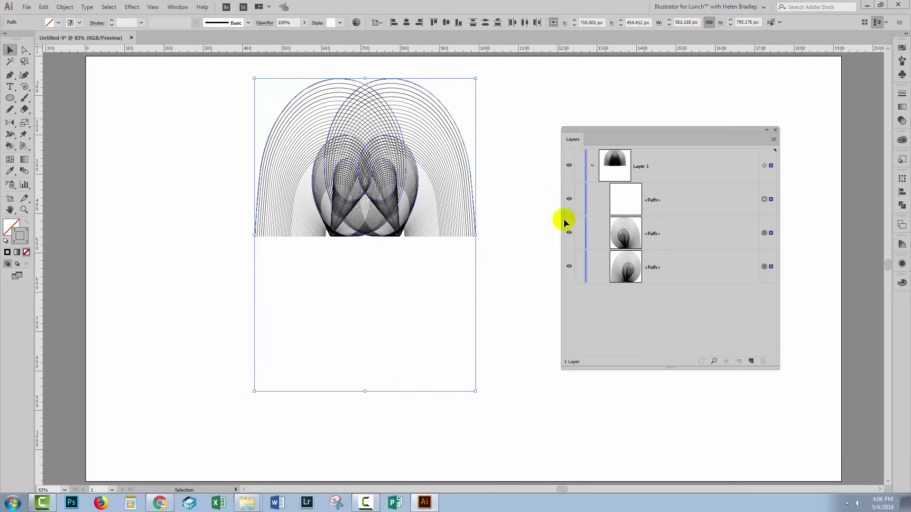
Step: Start a new Pattern Brush from the selected arch artwork
left_click_drag(665, 131, 608, 173)
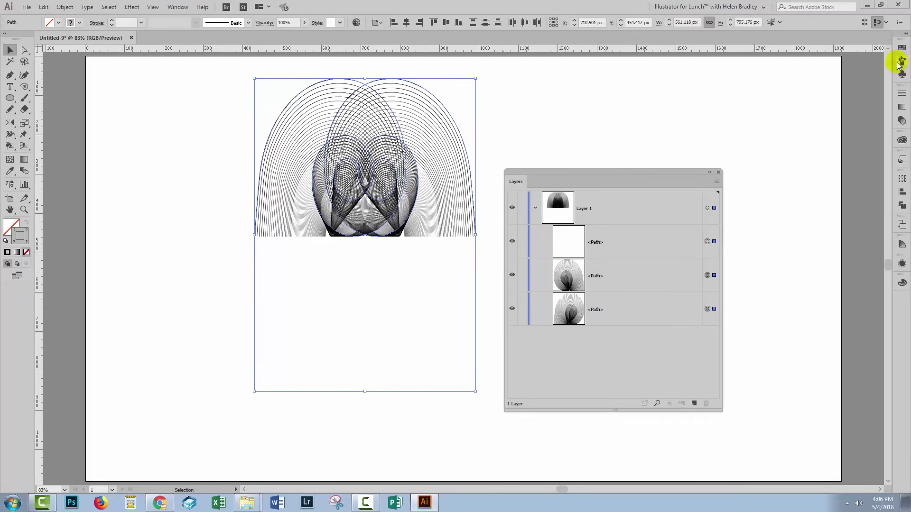
left_click(902, 61)
left_click(864, 99)
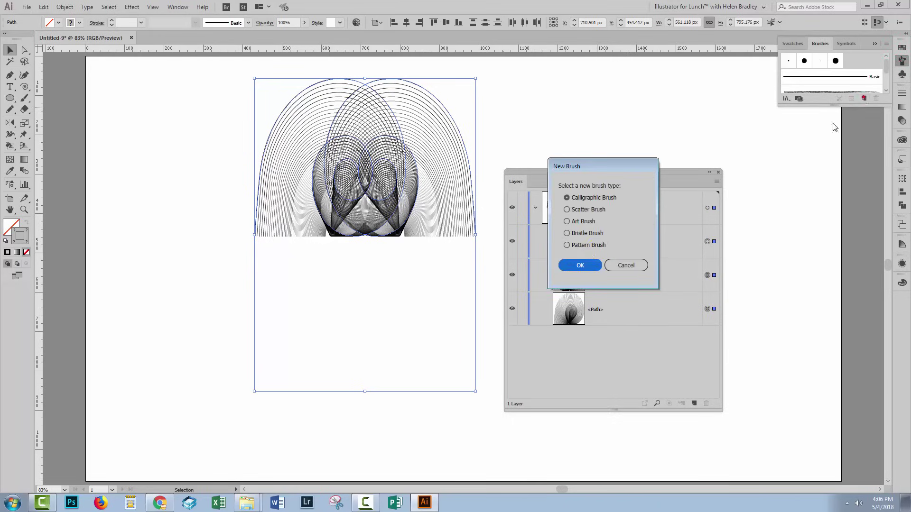
left_click(566, 244)
left_click(580, 264)
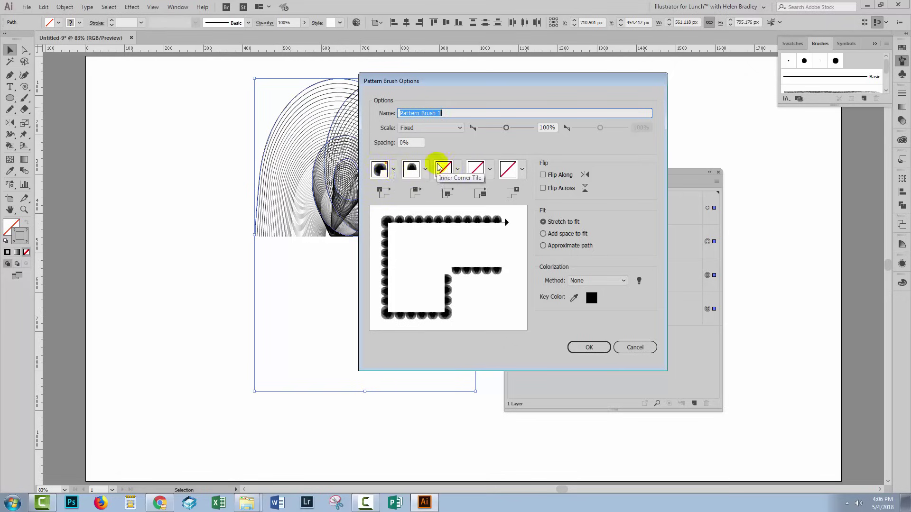
Step: Set the Inner Corner Tile to Auto-Centered and Colorization to Tints, then create the brush
left_click(459, 170)
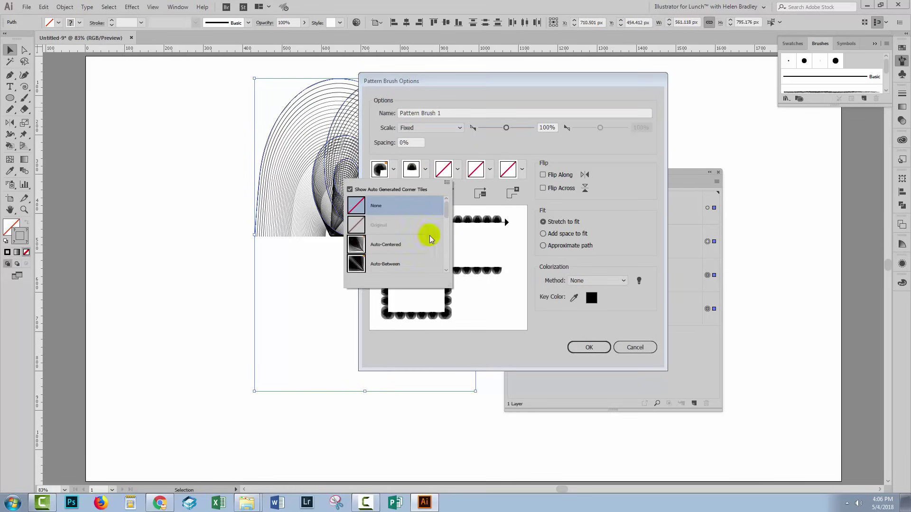
left_click(352, 244)
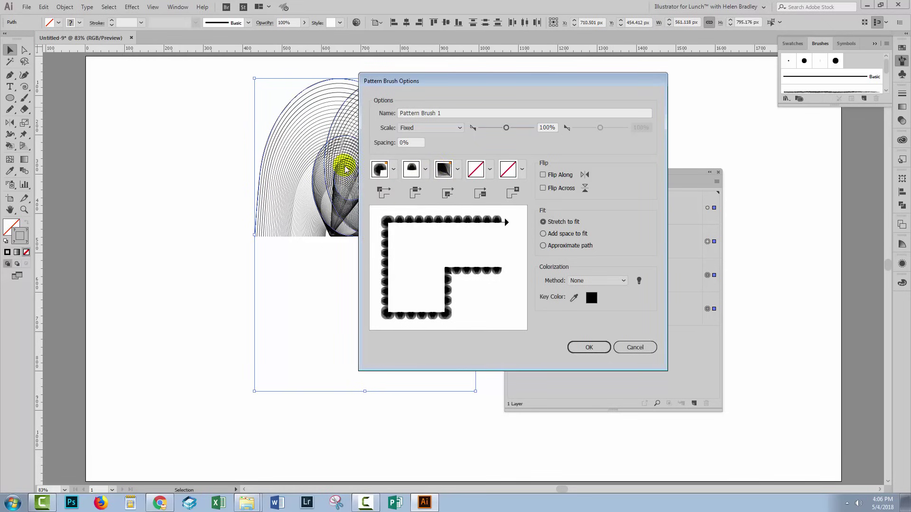
left_click_drag(441, 78, 576, 103)
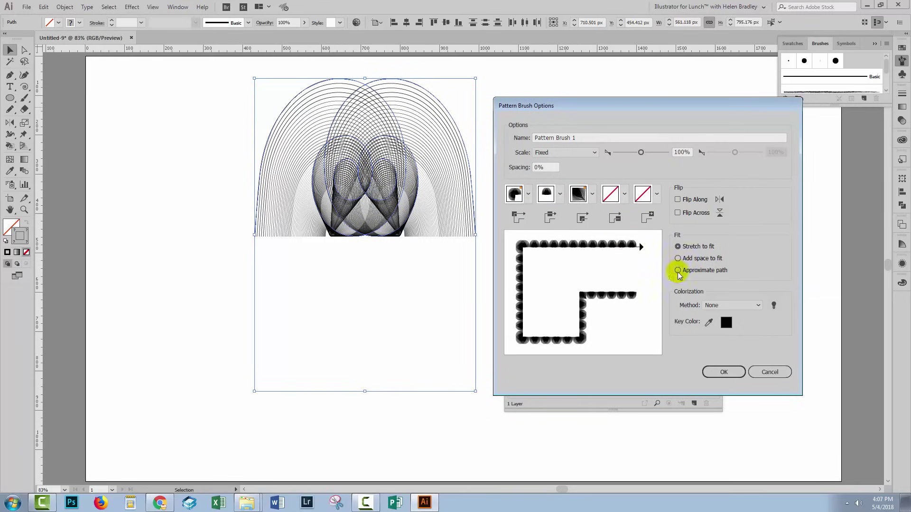
left_click(730, 306)
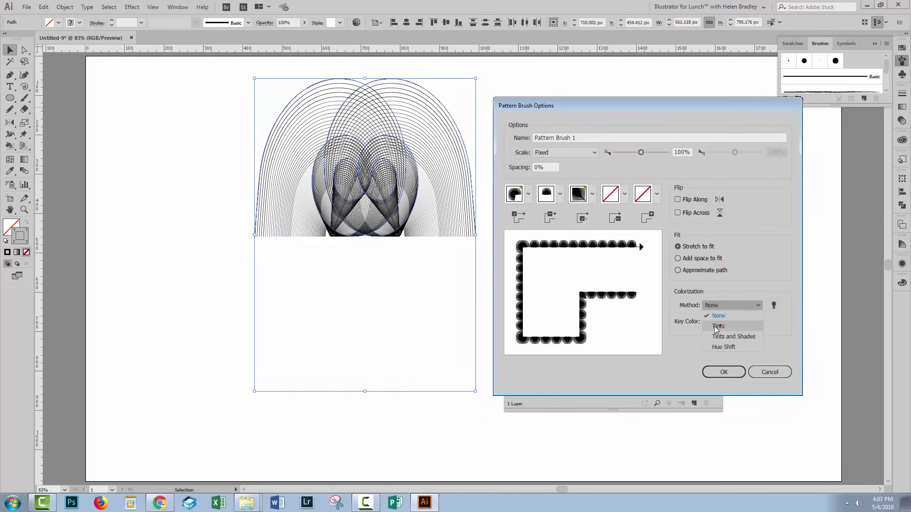
left_click(715, 324)
left_click(717, 374)
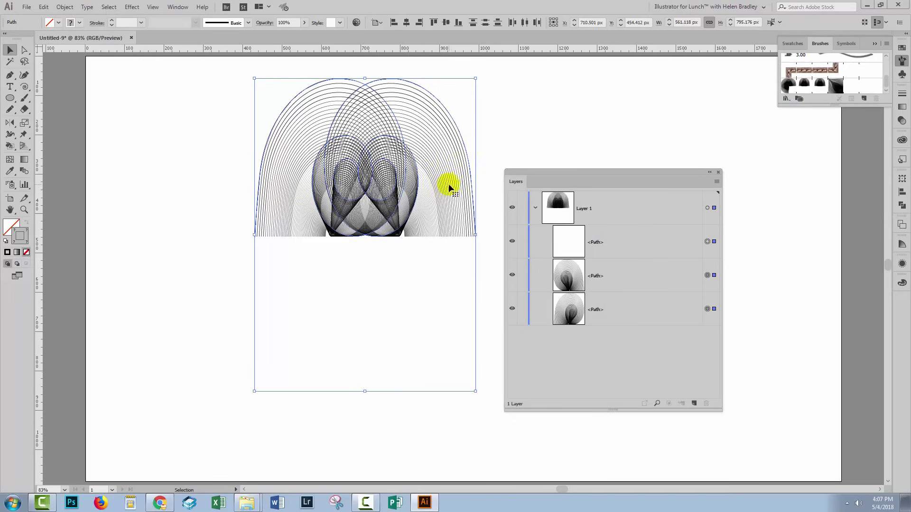
Step: Move the arches to the left and draw a centred 621 px circle with a black 1 px stroke
left_click_drag(468, 196, 101, 200)
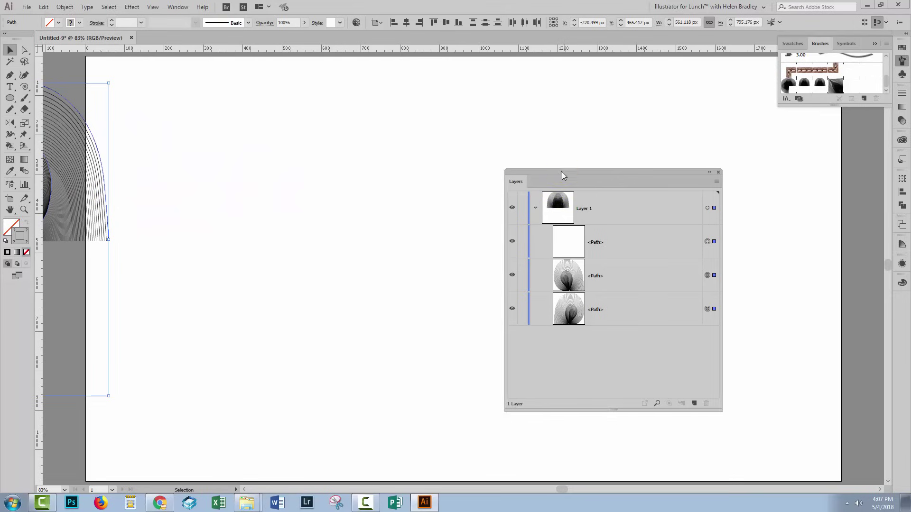
left_click_drag(569, 170, 770, 218)
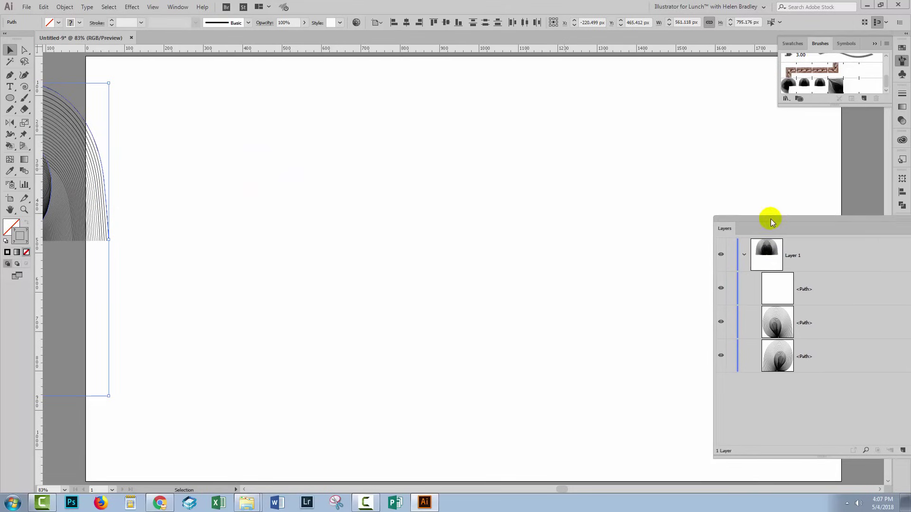
left_click(10, 99)
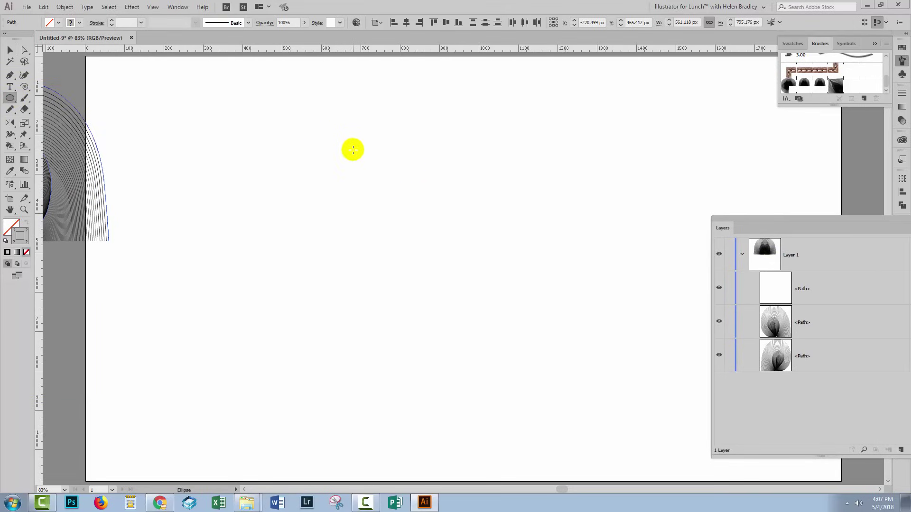
mouse_move(357, 140)
left_mouse_down()
mouse_move(604, 344)
mouse_move(601, 330)
left_mouse_up()
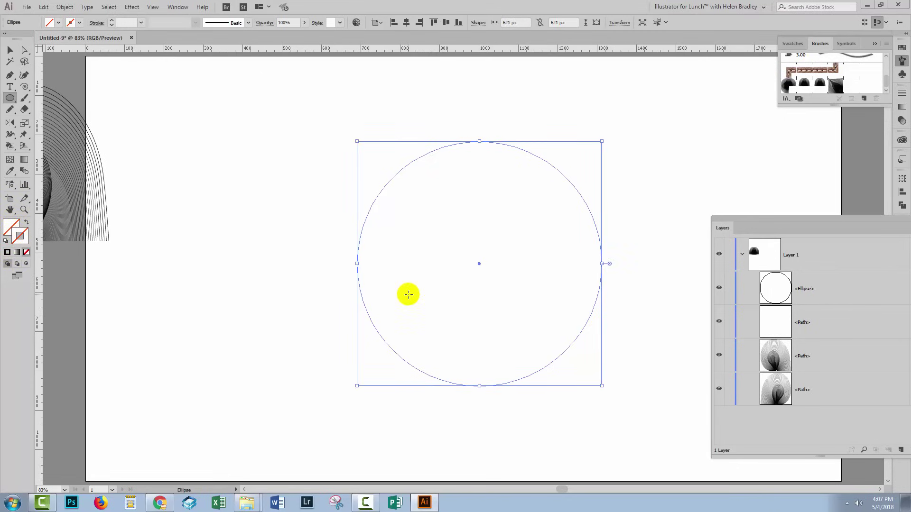
left_click(7, 252)
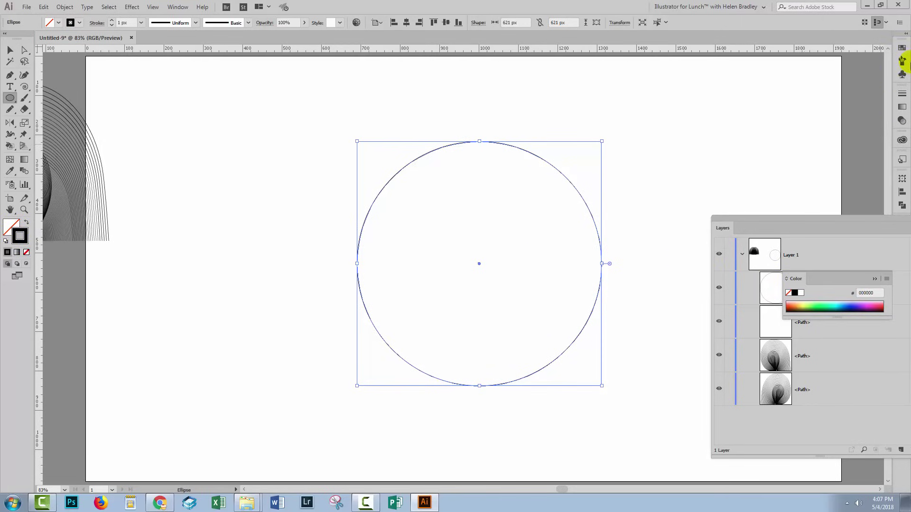
left_click(902, 60)
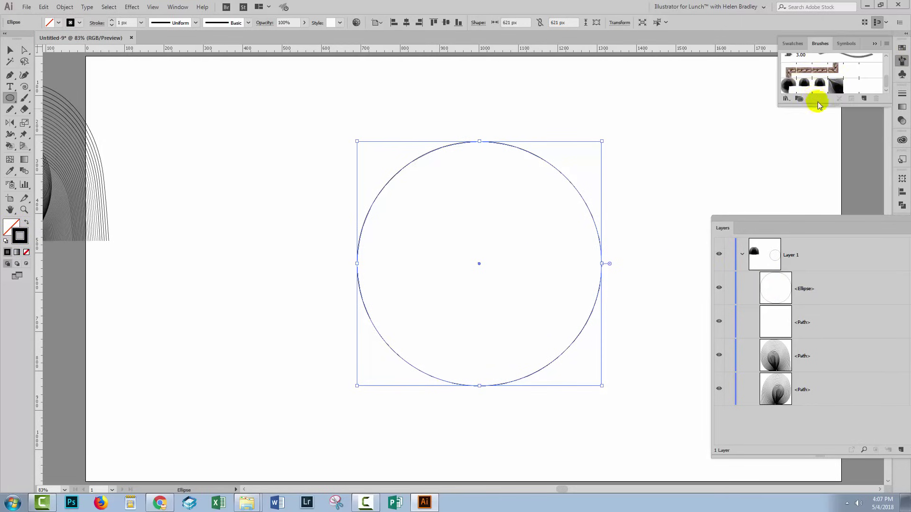
Step: Apply Pattern Brush 1 to the circle, scale it to 272 × 272 px, and reselect it
left_click_drag(817, 104, 817, 289)
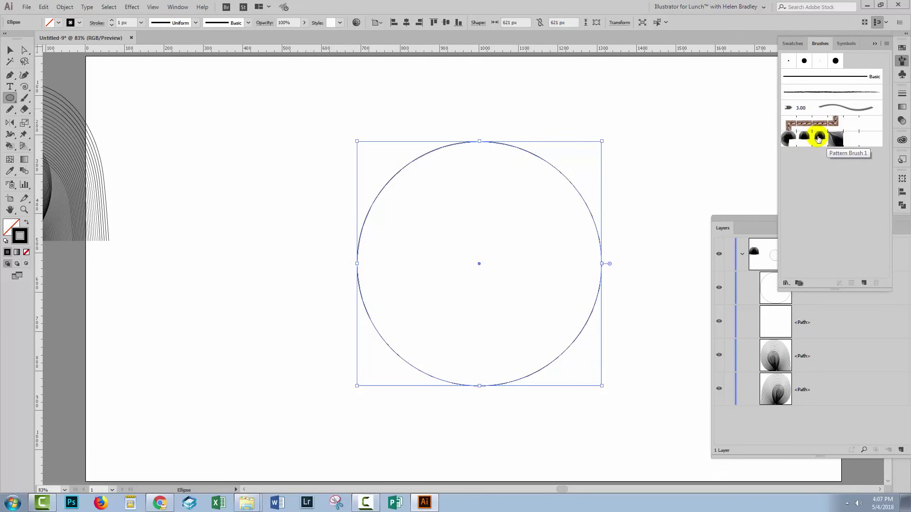
left_click(819, 138)
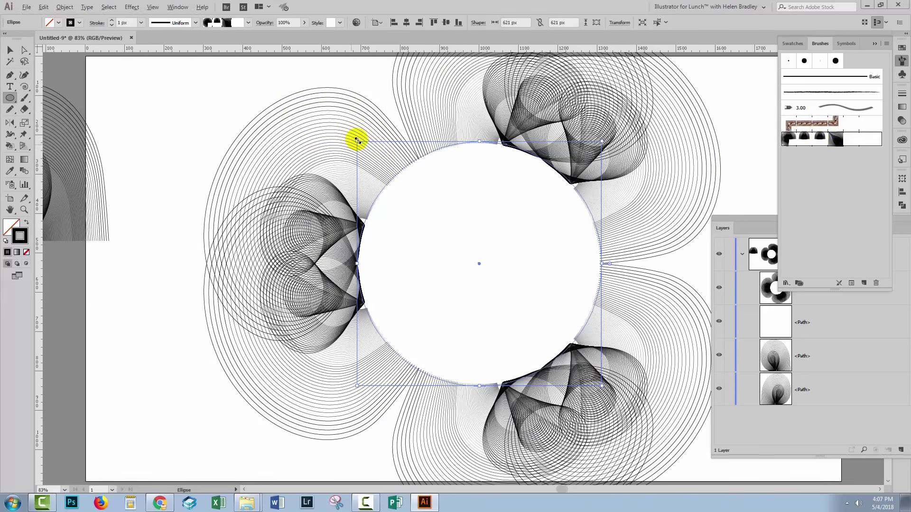
left_click_drag(358, 141, 416, 207)
left_click(9, 50)
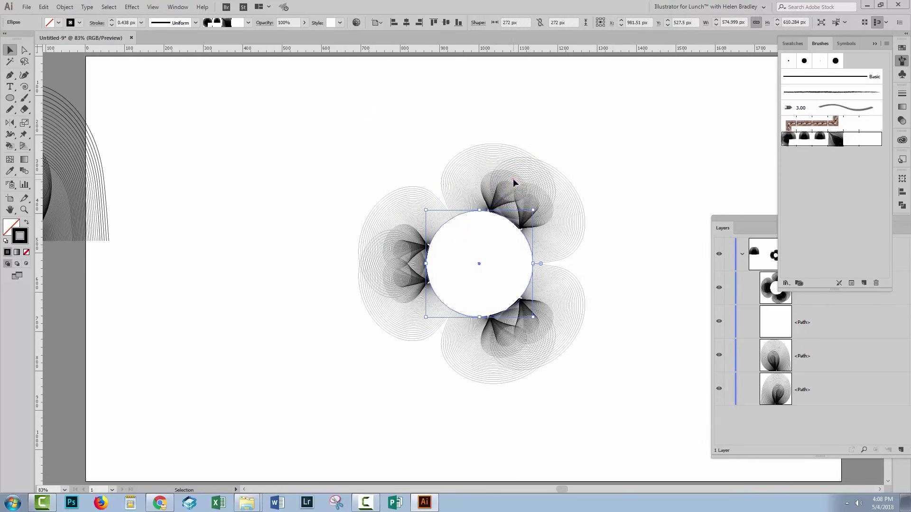
left_click_drag(339, 143, 514, 285)
left_click(425, 239)
Step: Lower the pattern brush's Fixed Scale to about 57% in Stroke Options
left_click(851, 286)
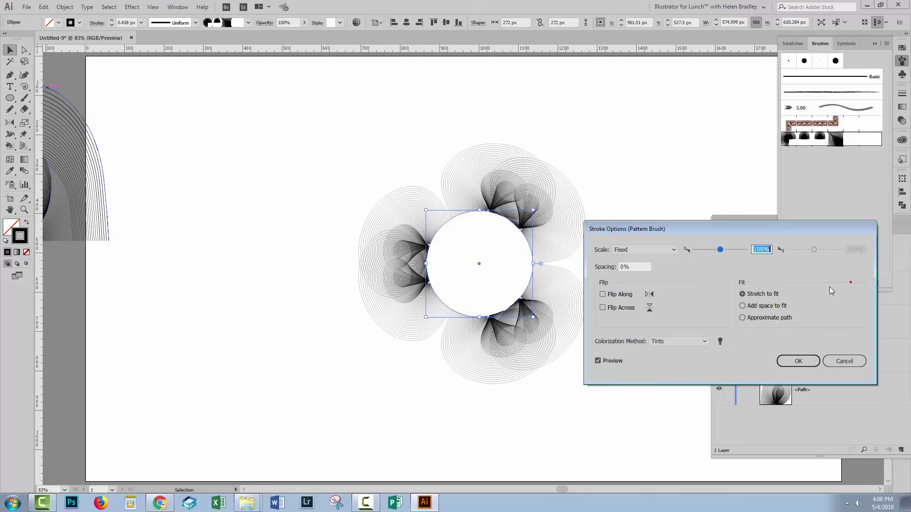
left_click_drag(636, 226, 662, 192)
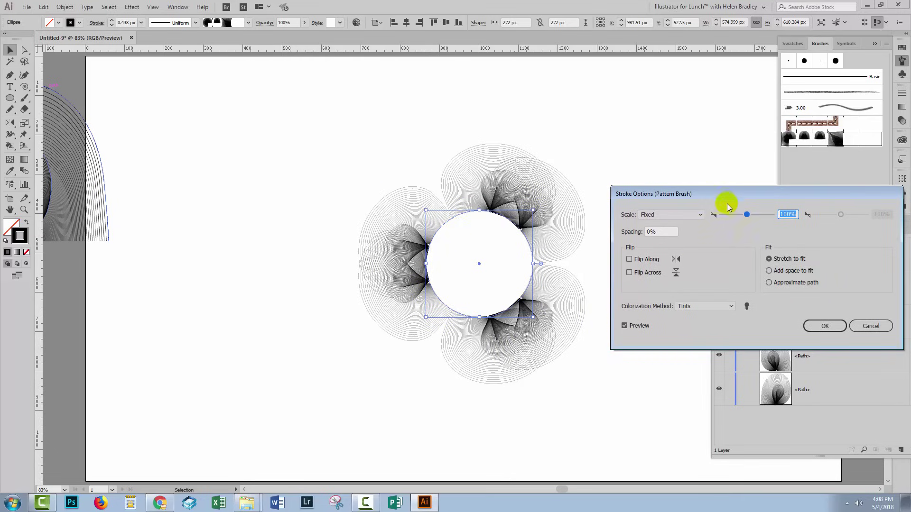
left_click_drag(744, 216, 739, 217)
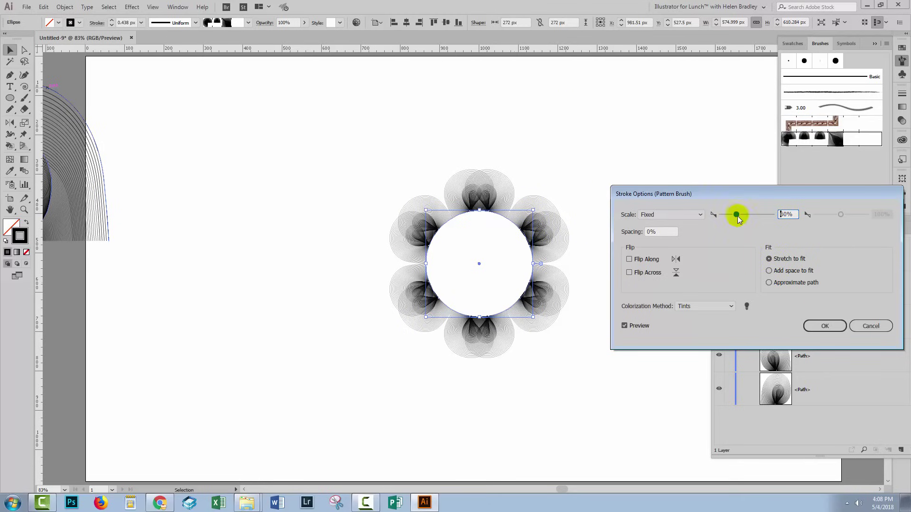
left_click_drag(737, 216, 736, 214)
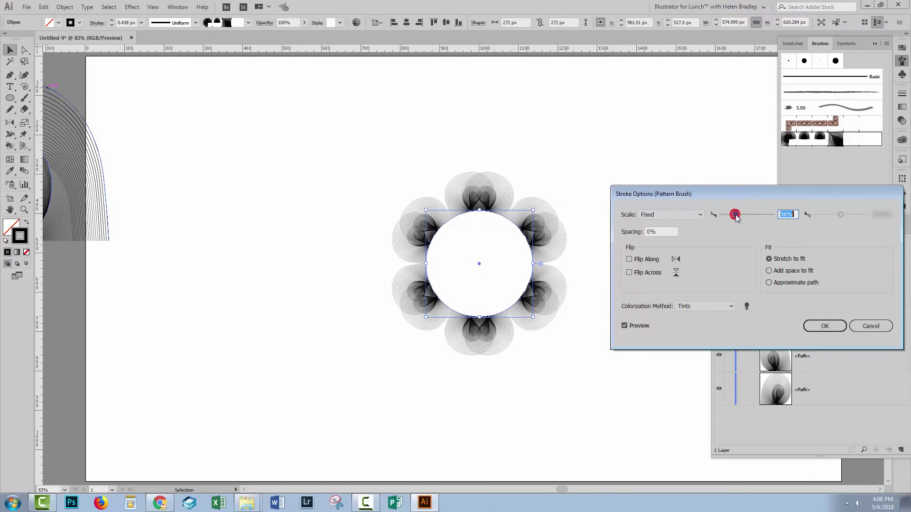
left_click_drag(736, 215, 738, 215)
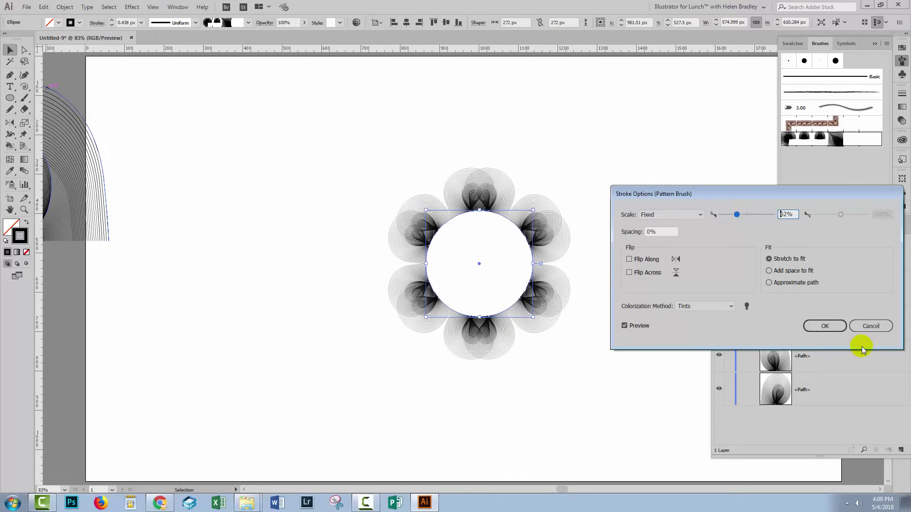
left_click(821, 325)
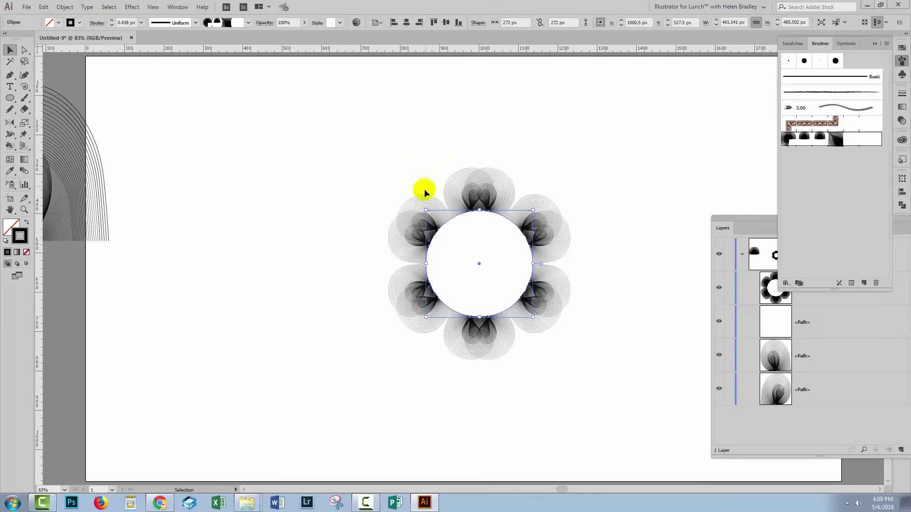
Step: Make a copy of the brushed circle rotated 30° to fill the gaps between arches
left_click(64, 7)
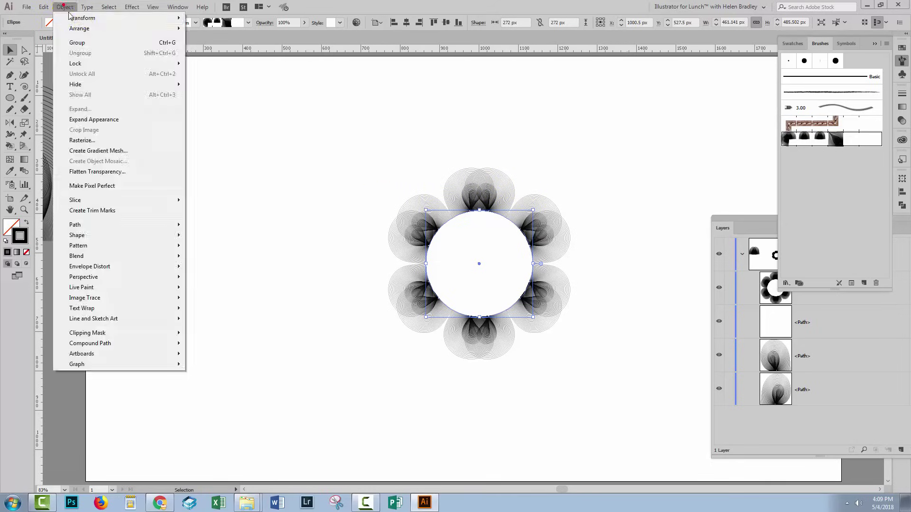
mouse_move(83, 18)
left_click(209, 42)
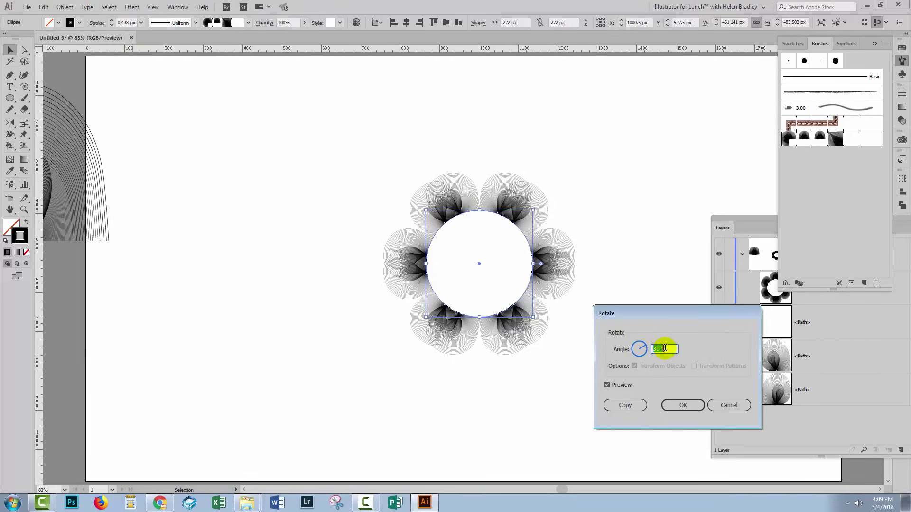
left_click(611, 406)
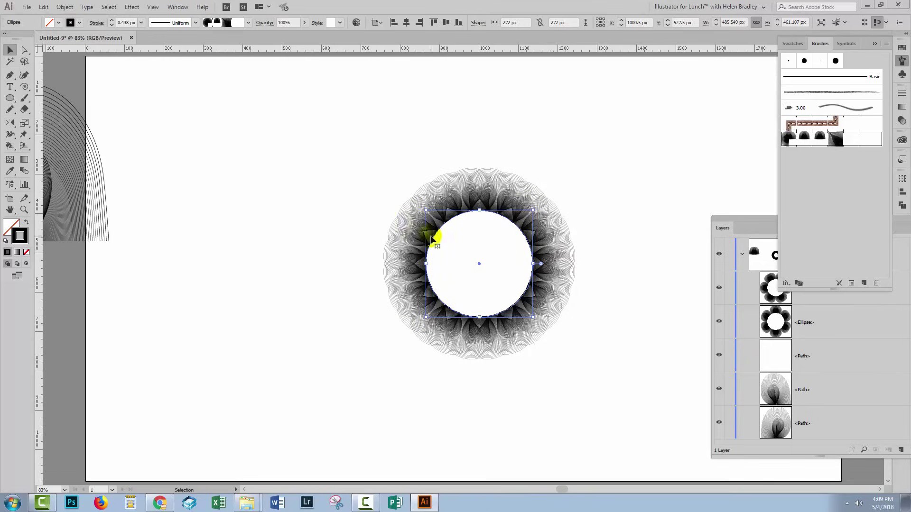
left_click_drag(754, 226, 672, 185)
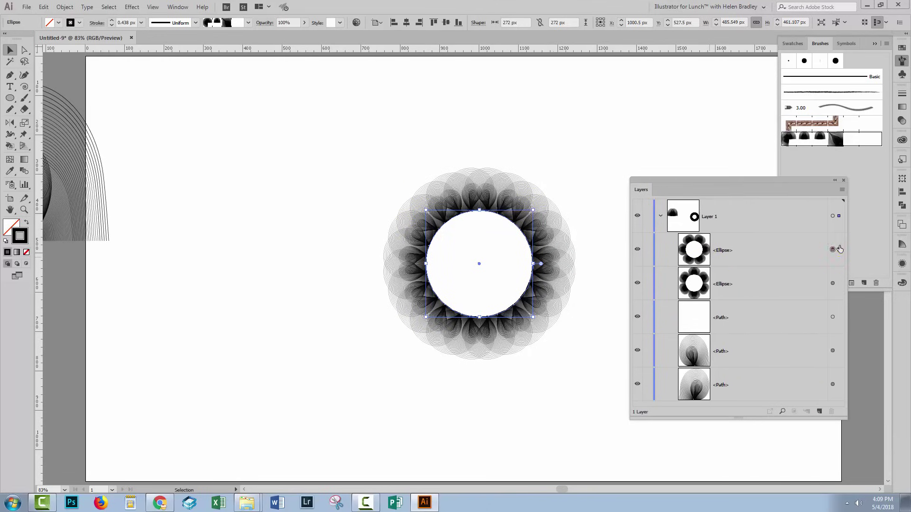
Step: Give the rotated copy's stroke a teal swatch and the original circle's stroke a tan swatch
left_click(902, 47)
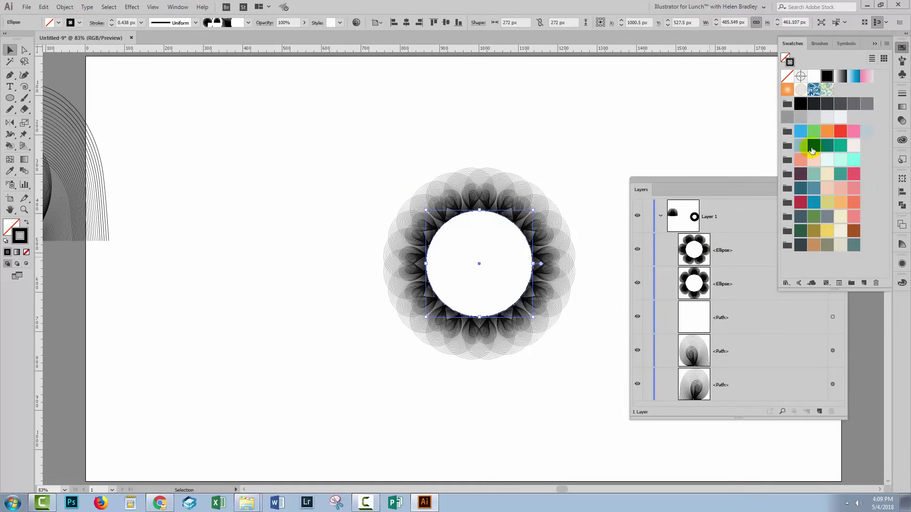
left_click(814, 189)
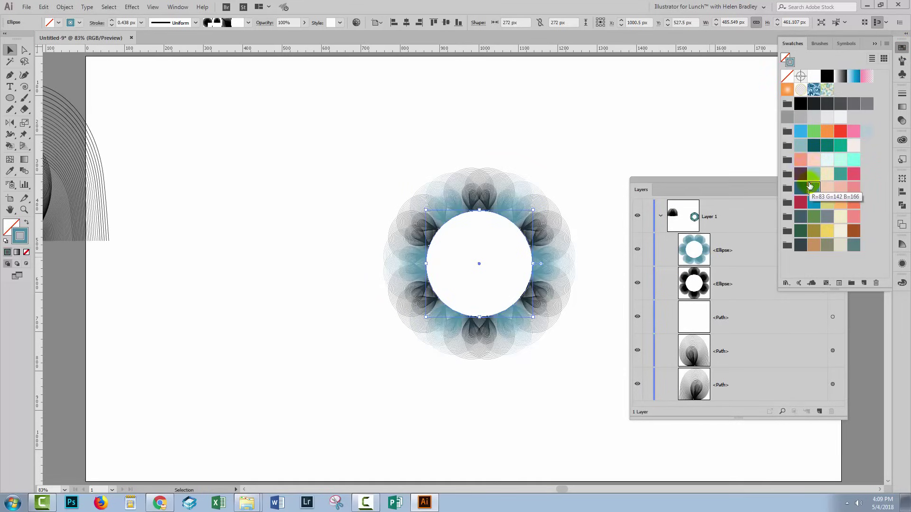
left_click(751, 288)
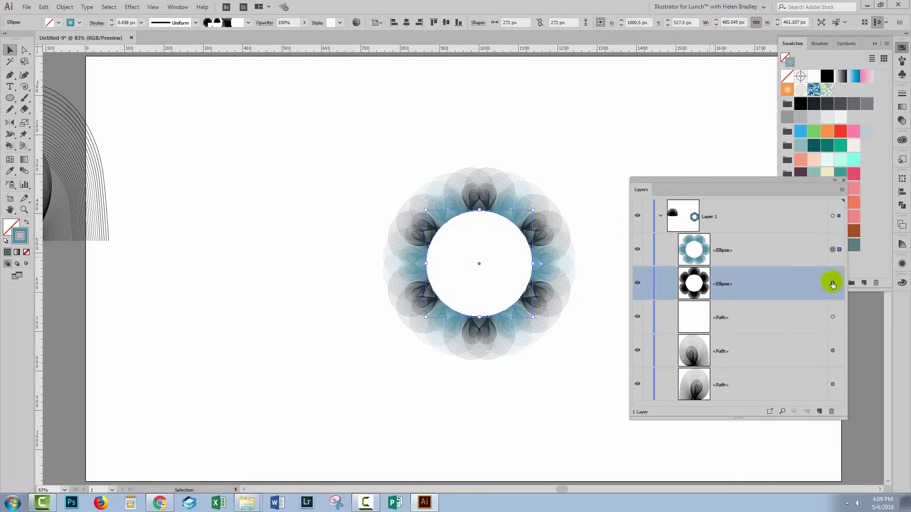
left_click(833, 284)
left_click_drag(753, 181, 694, 247)
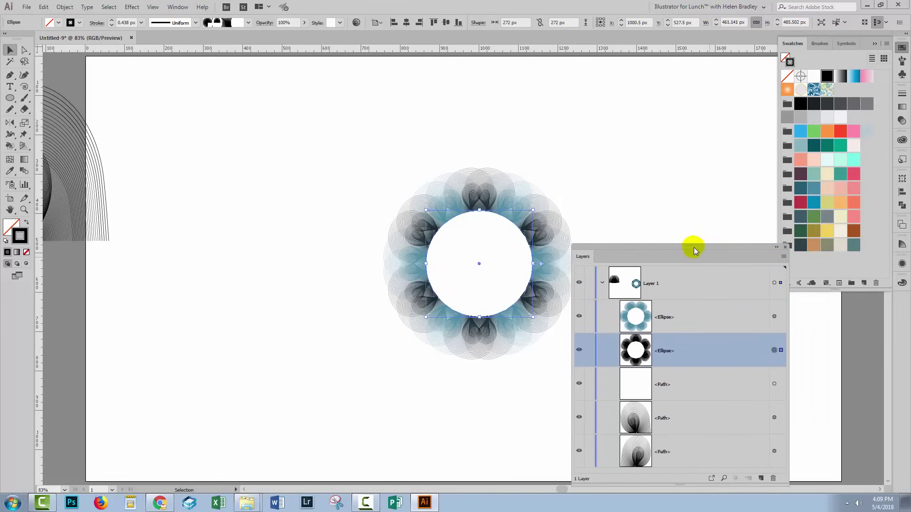
left_click(814, 245)
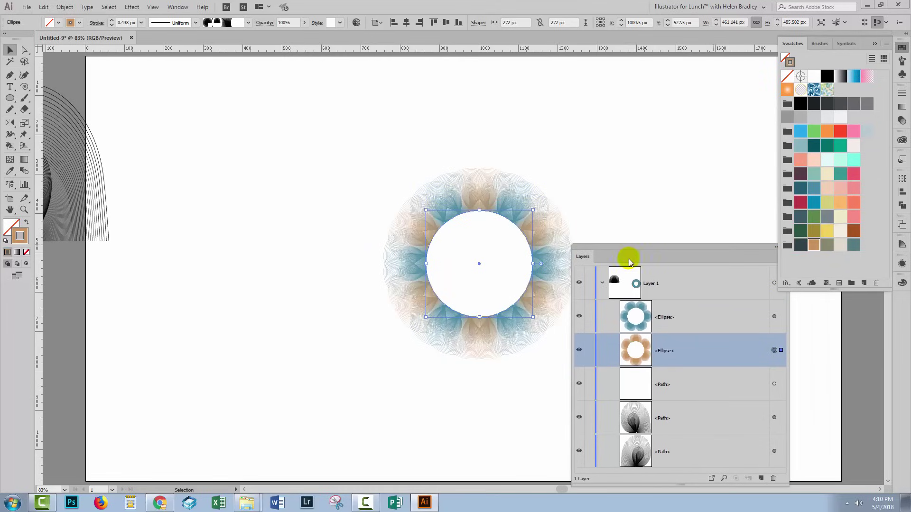
left_click_drag(628, 256, 685, 184)
Step: Zoom in on the rosette, deselect everything, and pan to leave room on the left
key("z")
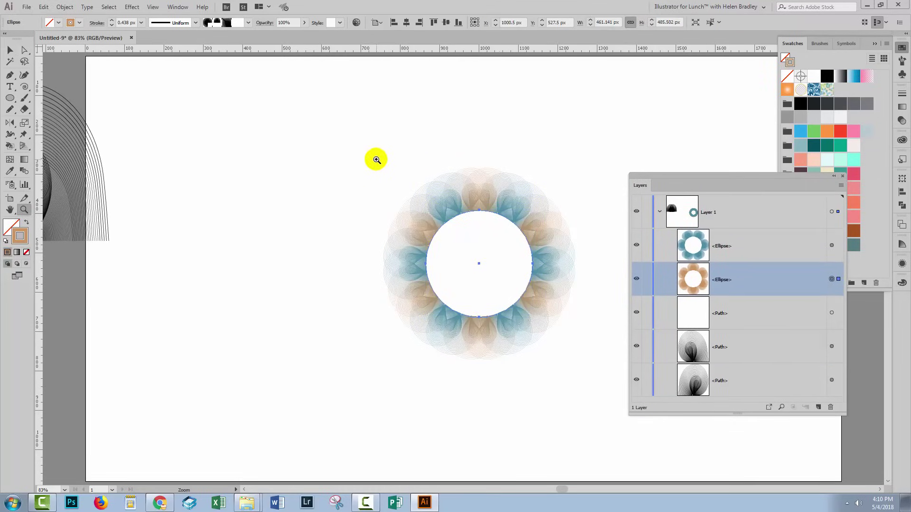
left_click_drag(377, 160, 585, 372)
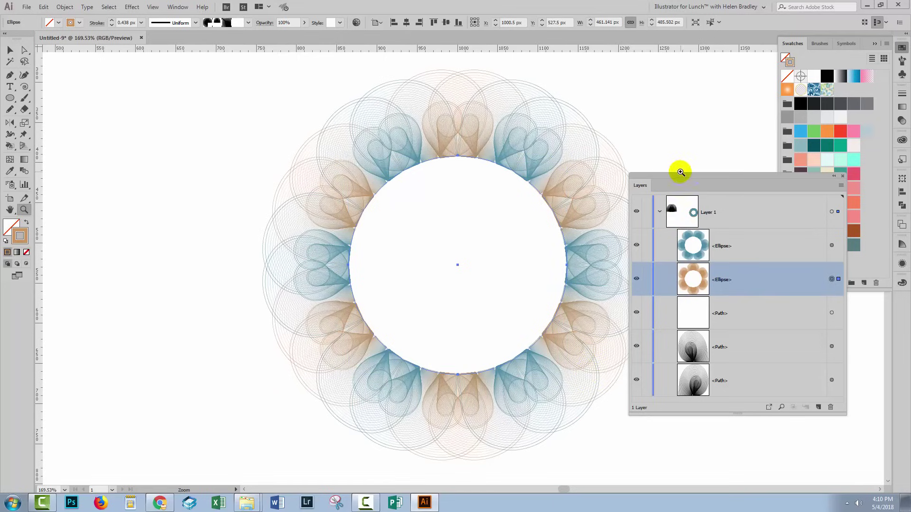
left_click_drag(678, 183, 751, 182)
left_click(10, 50)
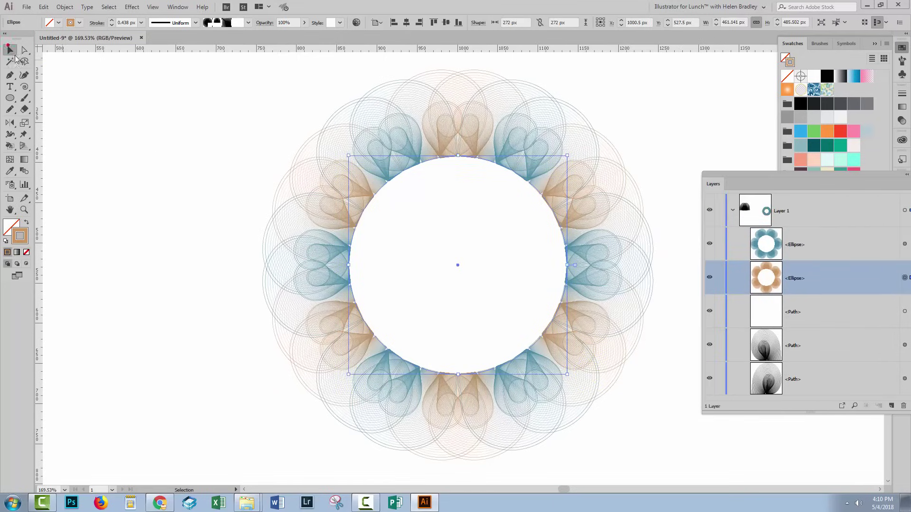
left_click(147, 149)
left_click(227, 179)
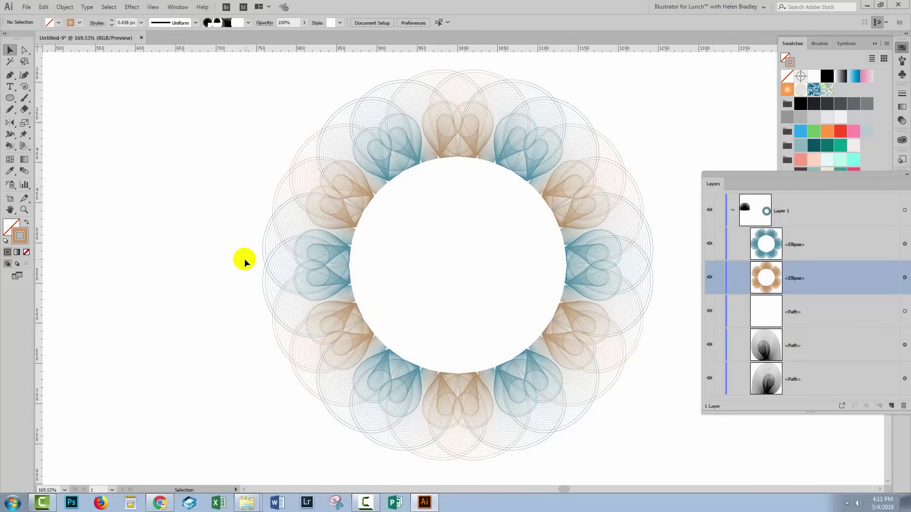
left_click_drag(208, 244, 297, 242)
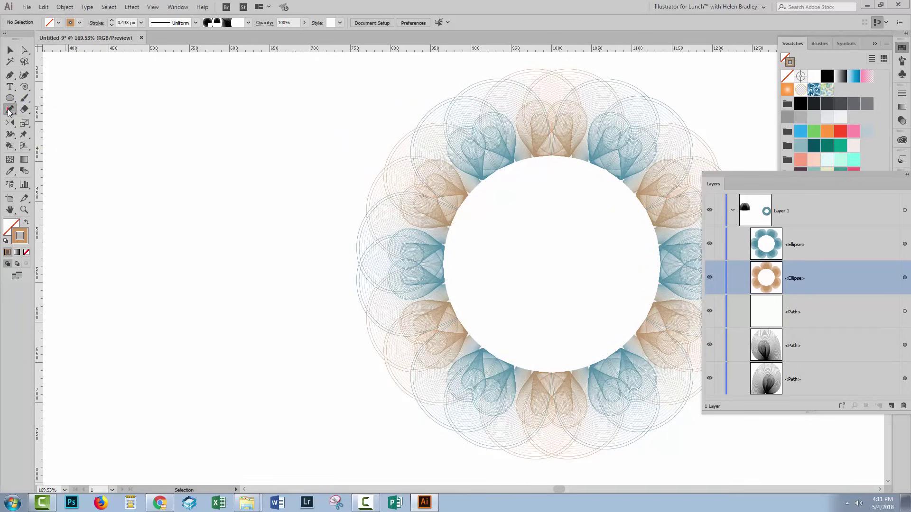
Step: Choose the Pencil tool with a black stroke and the Basic brush definition
left_click_drag(7, 112, 42, 123)
left_click(828, 75)
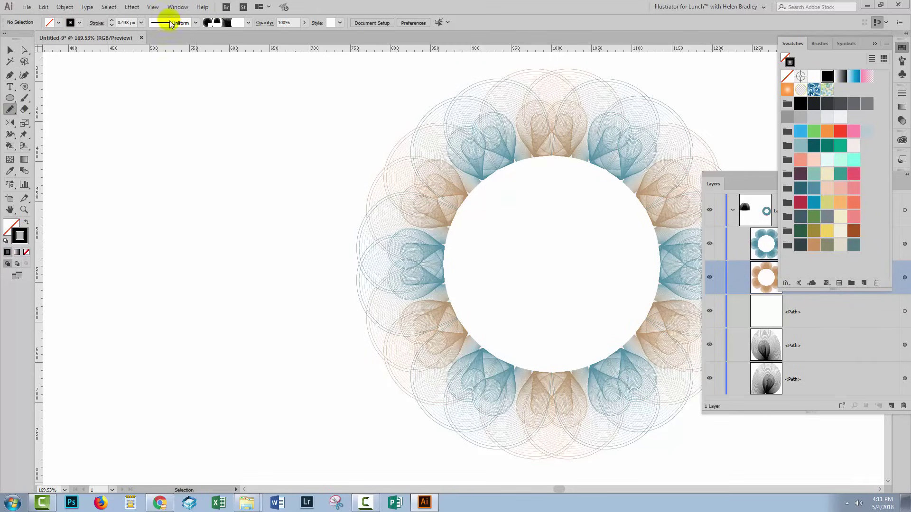
left_click(249, 23)
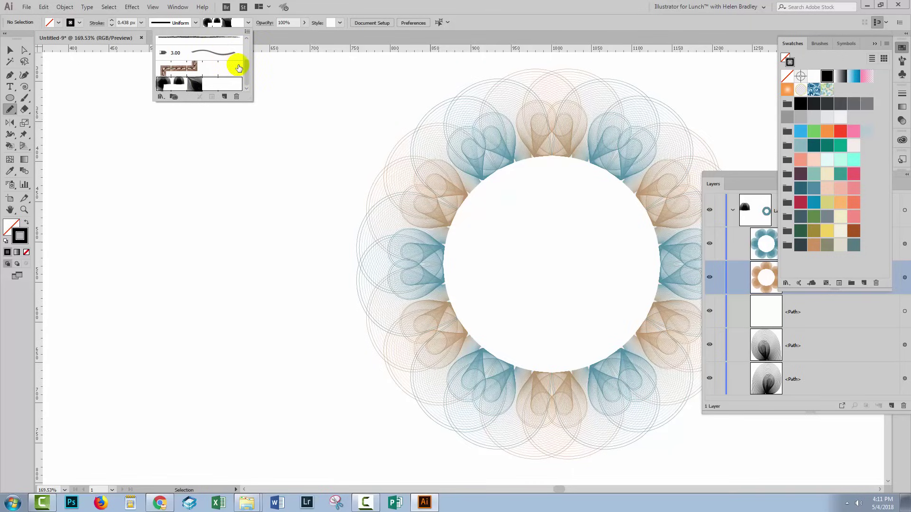
left_click_drag(245, 70, 246, 47)
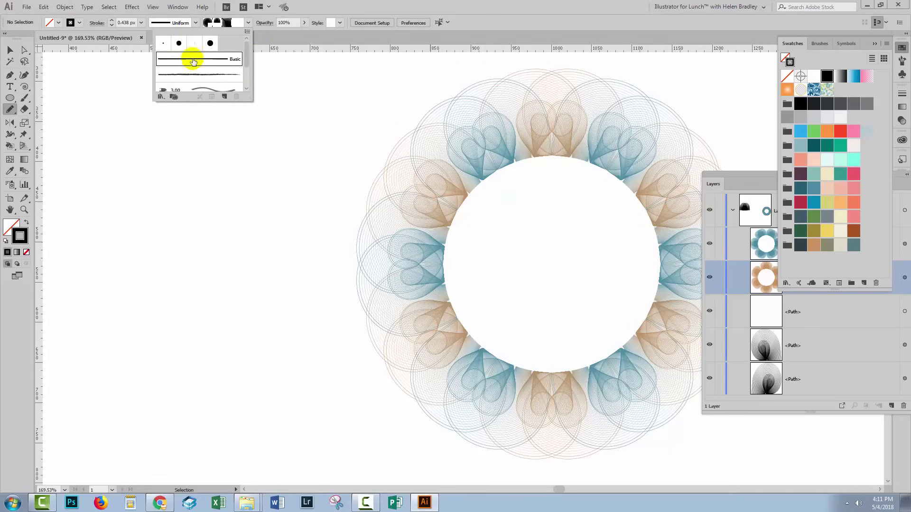
left_click(197, 58)
Step: Set the stroke weight to 1 px with the Basic brush
left_click(134, 23)
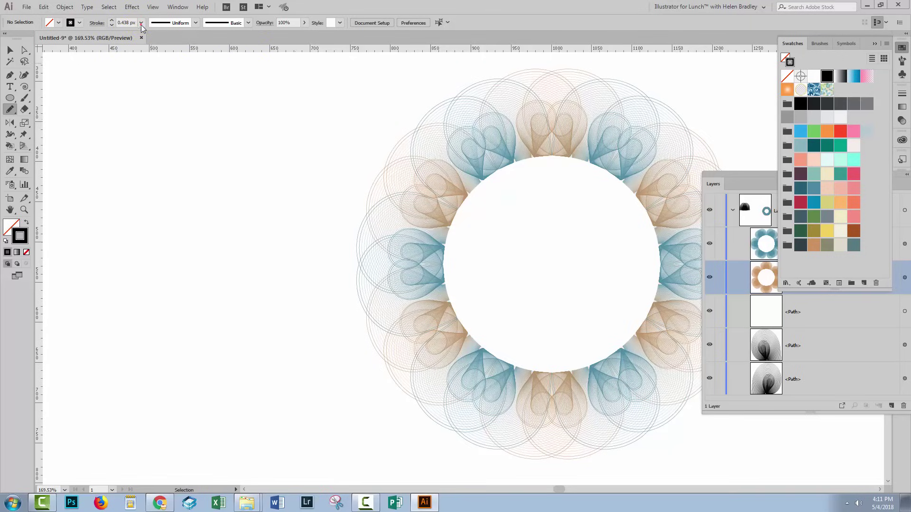
left_click(112, 23)
left_click(248, 23)
left_click(205, 58)
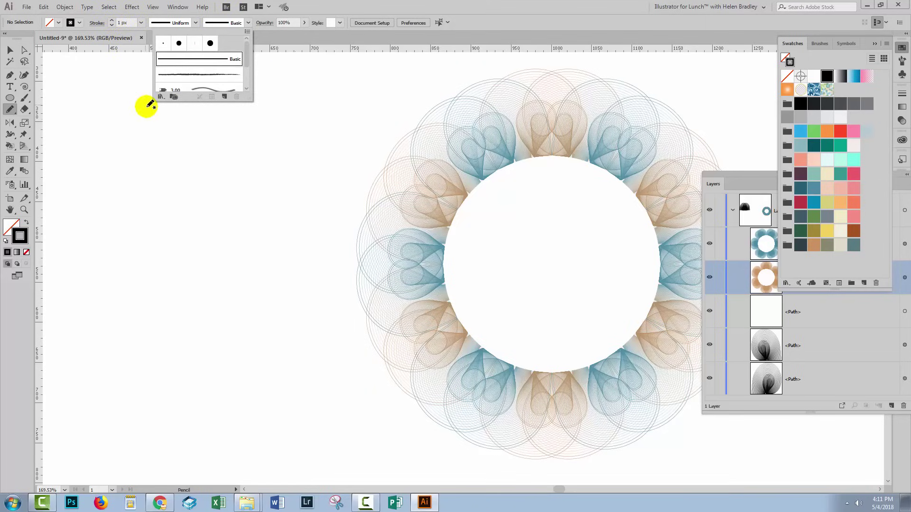
Step: Pencil a wavy scribble left of the rosette, squash it into a thin strip, and shift it right
mouse_move(62, 207)
left_mouse_down()
mouse_move(172, 172)
mouse_move(256, 221)
mouse_move(136, 195)
mouse_move(85, 212)
mouse_move(74, 161)
mouse_move(224, 149)
mouse_move(198, 189)
mouse_move(259, 247)
left_mouse_up()
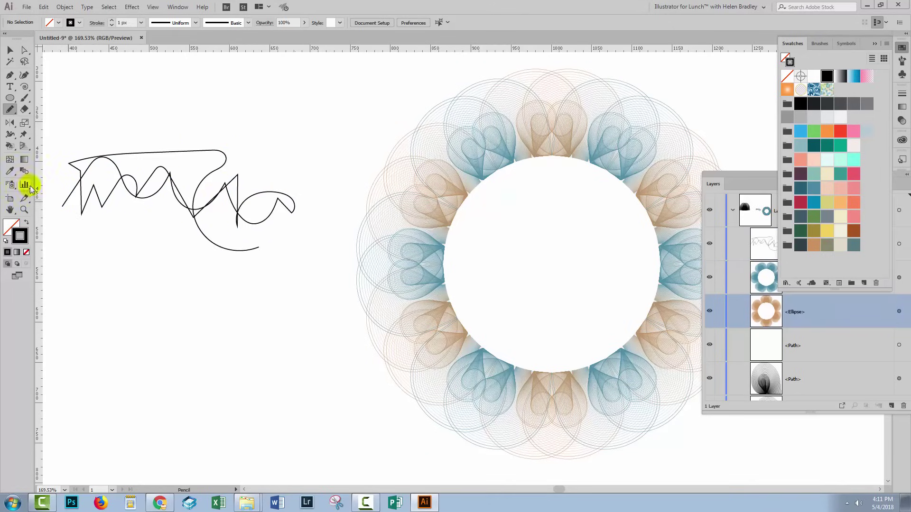
left_click(12, 50)
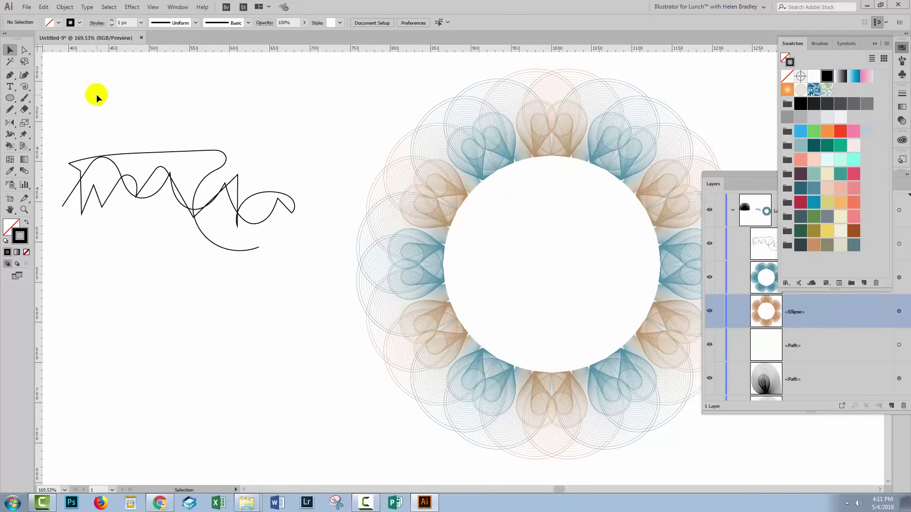
left_click_drag(95, 94, 252, 252)
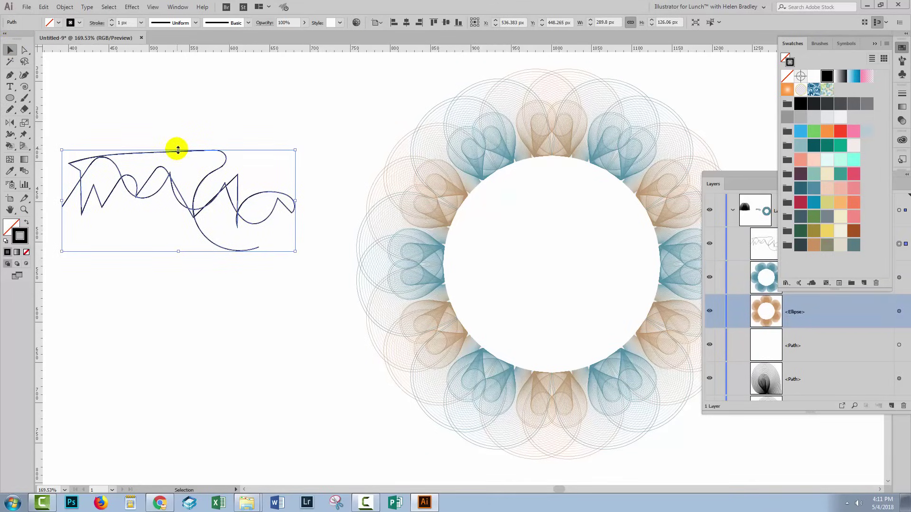
left_click_drag(178, 150, 175, 225)
left_click_drag(114, 243, 146, 237)
left_click_drag(422, 103, 644, 378)
Step: Set the inner circle's X to 1500 px in the Transform panel, then marquee-select the scribble
left_click(552, 264)
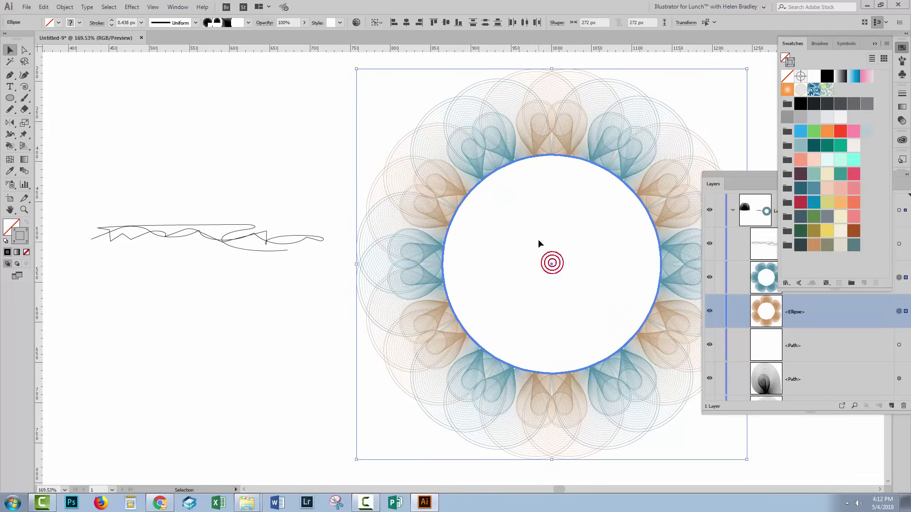
left_click(176, 8)
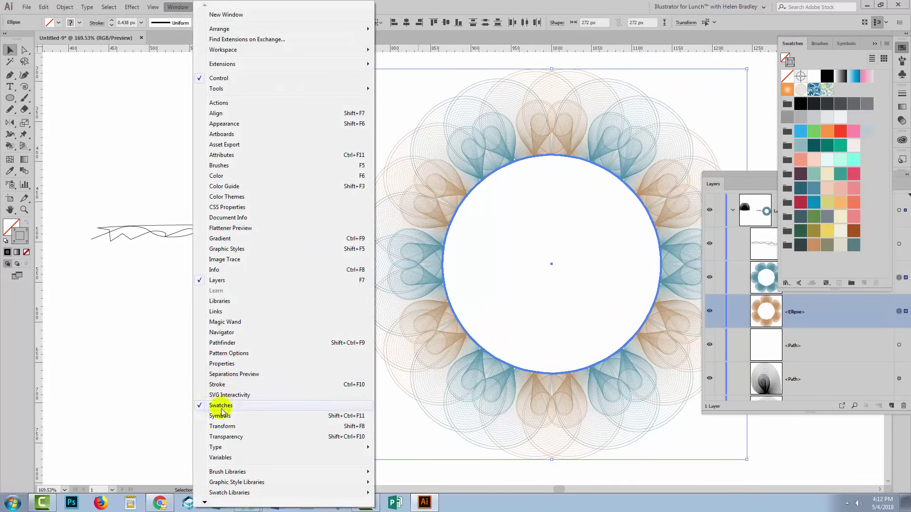
left_click(221, 426)
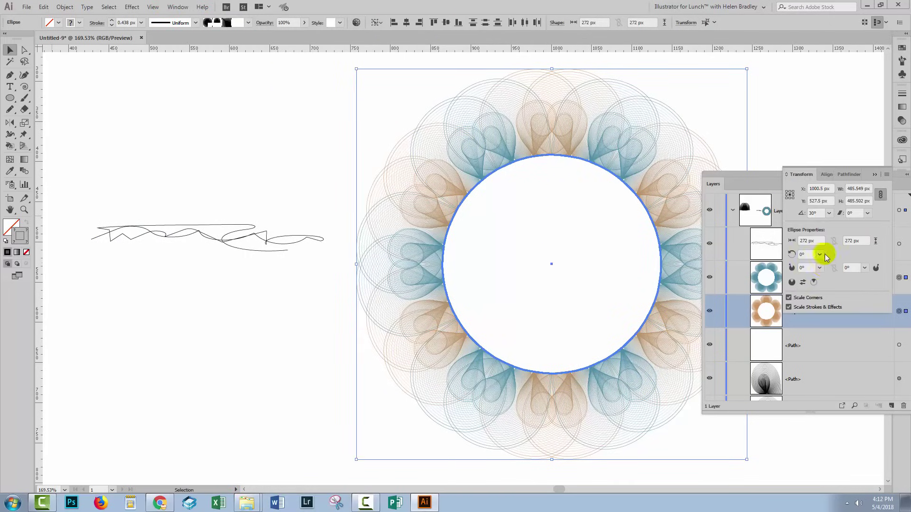
left_click(831, 189)
type("1")
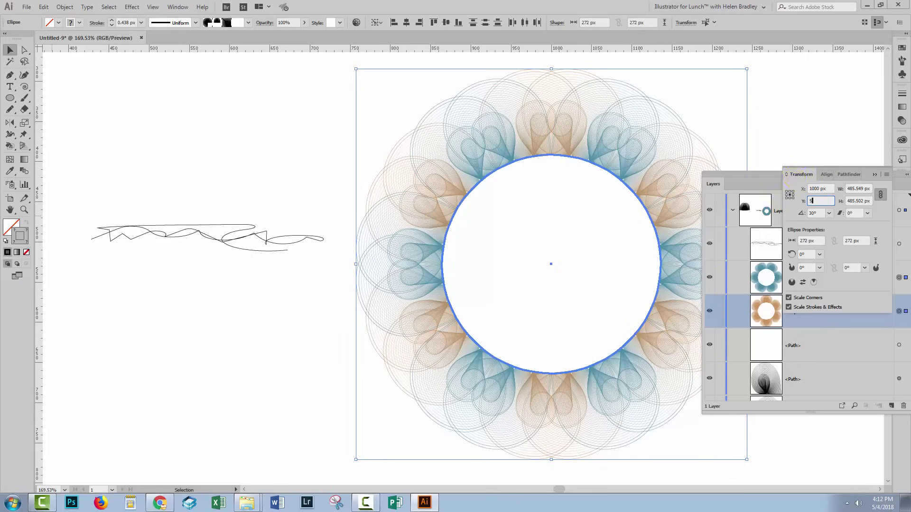
type("500")
key("Tab")
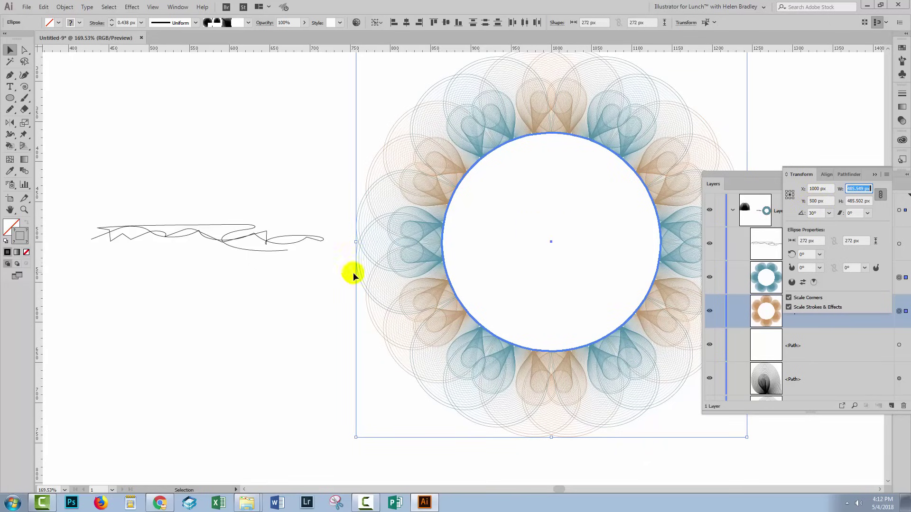
left_click(235, 334)
left_click_drag(158, 195, 271, 313)
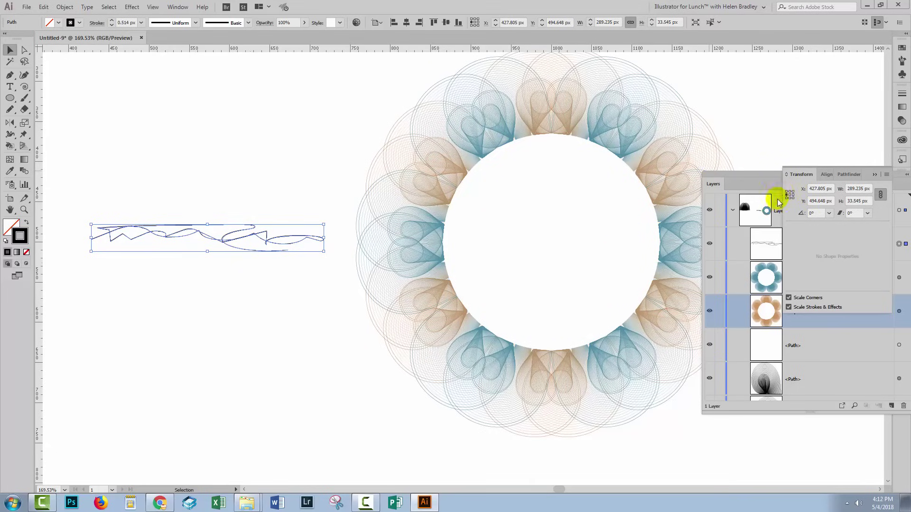
Step: Position the scribble at X 1000 px, Y 500 px in the Transform panel
left_click(826, 189)
type("1000")
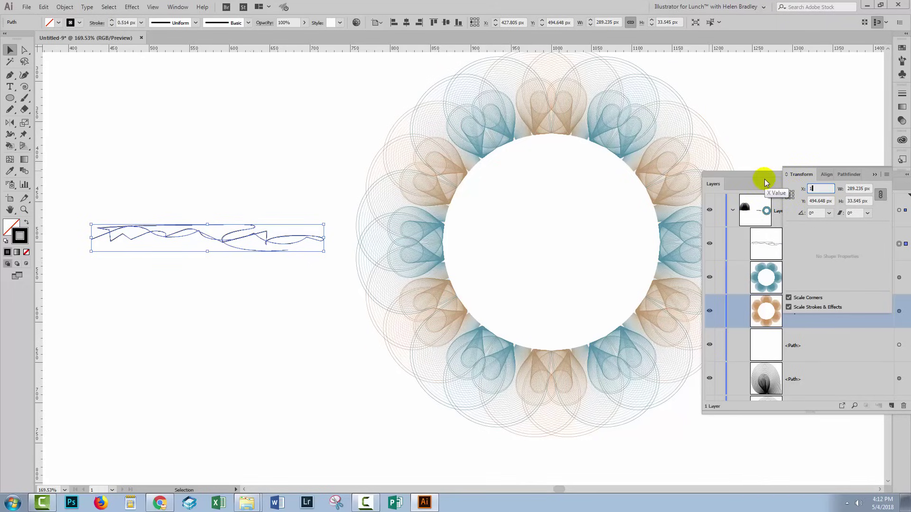
key("Tab")
type("500")
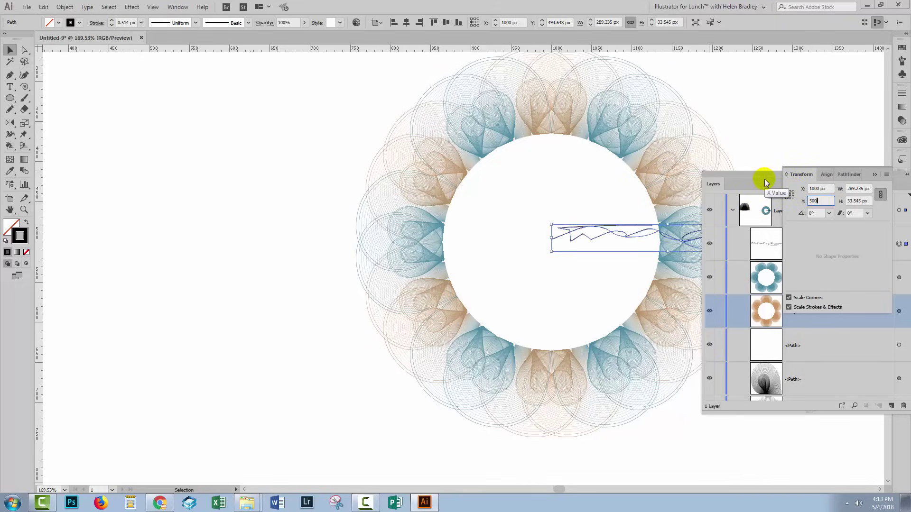
key("Tab")
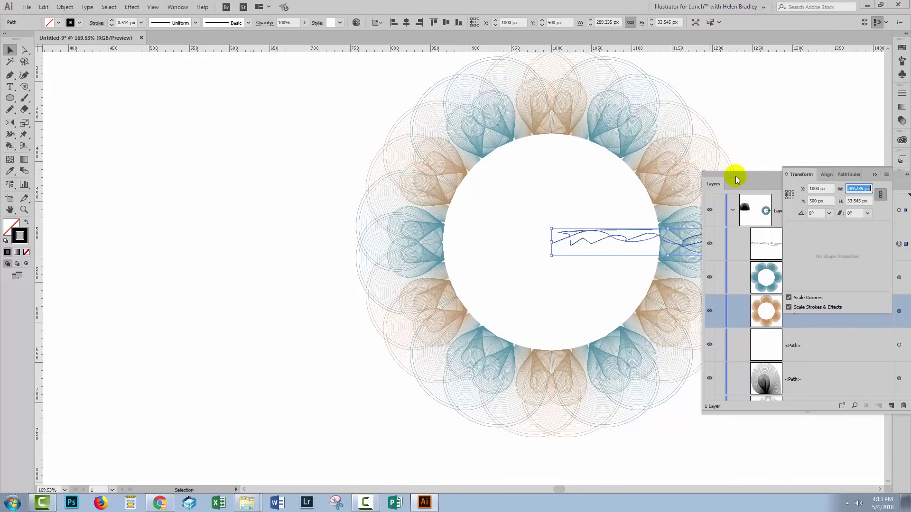
Step: Narrow the scribble to about 136 px wide so it fits inside the ring
key("space")
left_click_drag(625, 411, 418, 413)
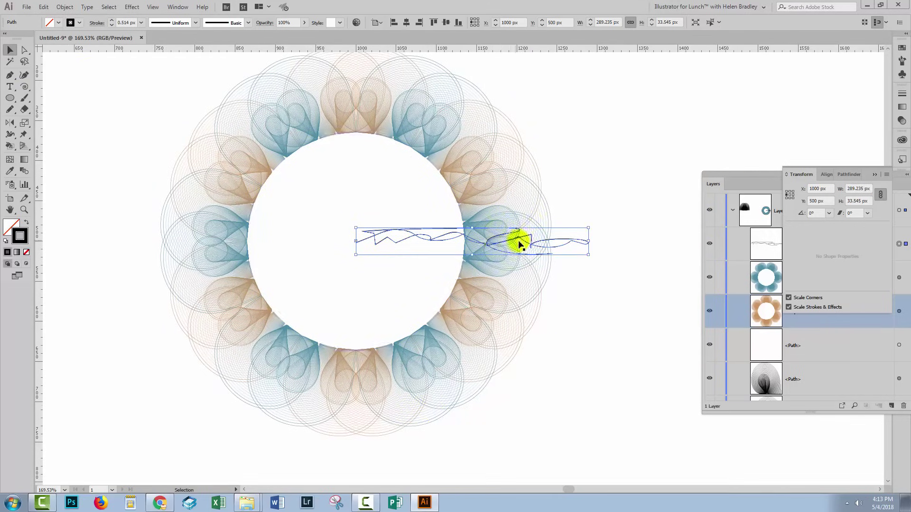
left_click_drag(591, 241, 468, 237)
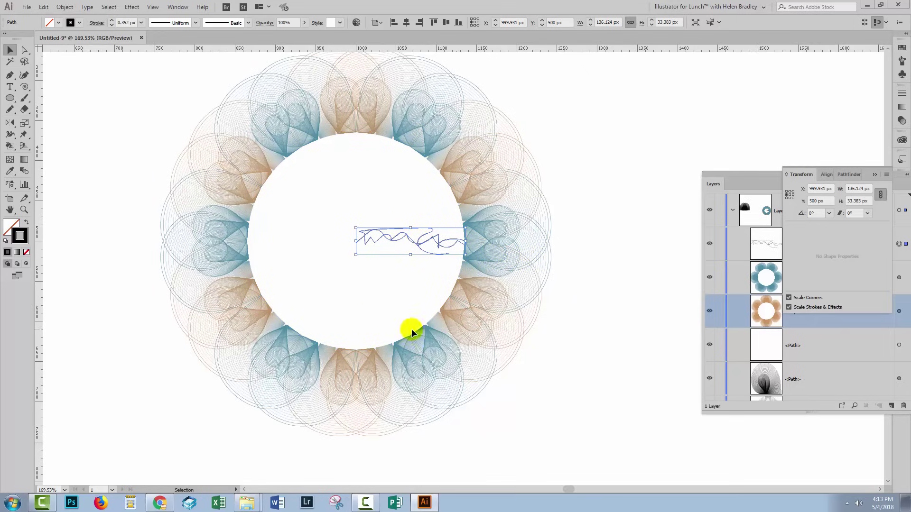
Step: Apply a Transform effect with a left-middle reference point, preview on, and 3° rotation
left_click(131, 7)
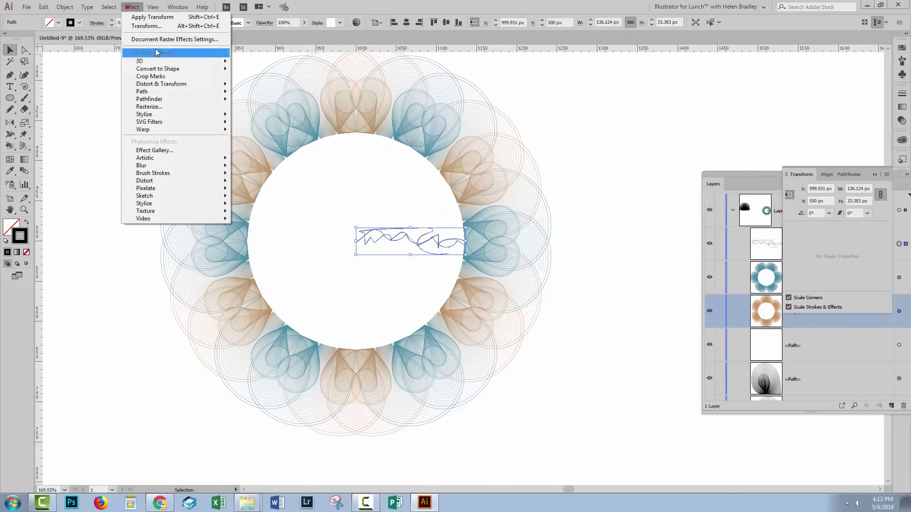
mouse_move(159, 84)
left_click(74, 117)
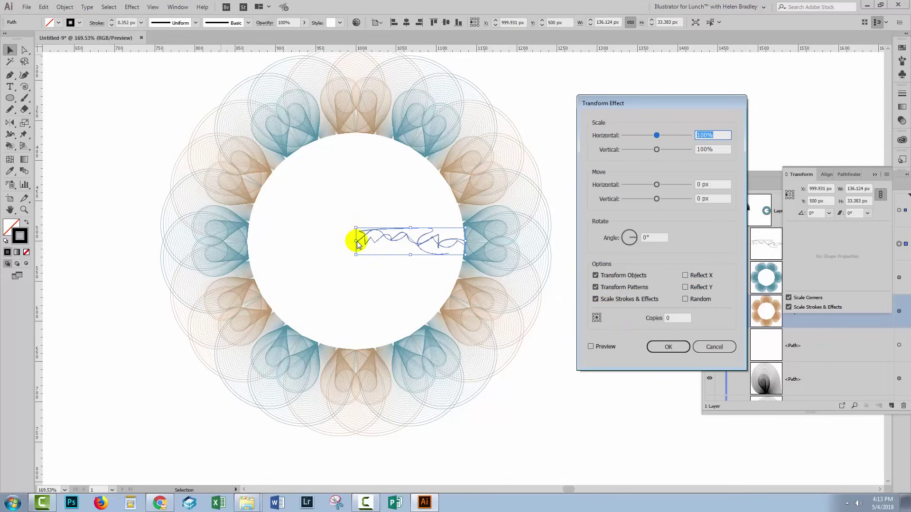
left_click(592, 318)
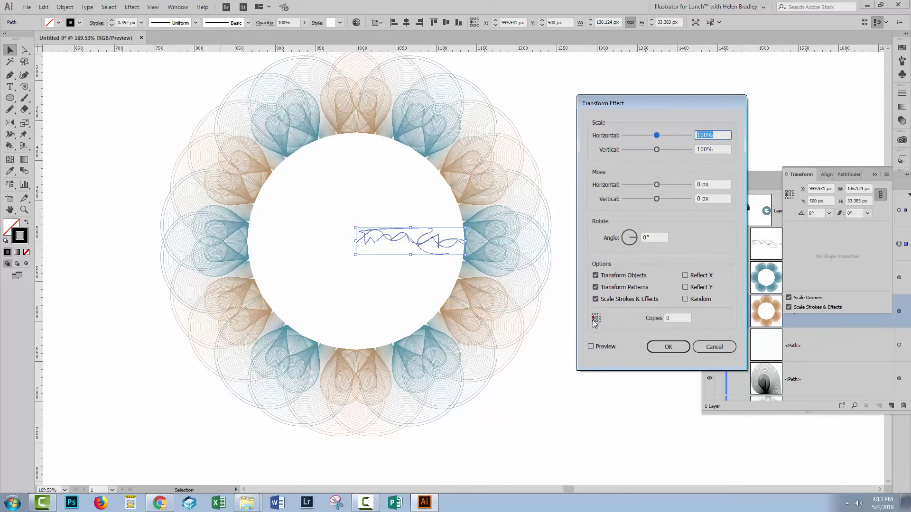
left_click(591, 346)
left_click(657, 238)
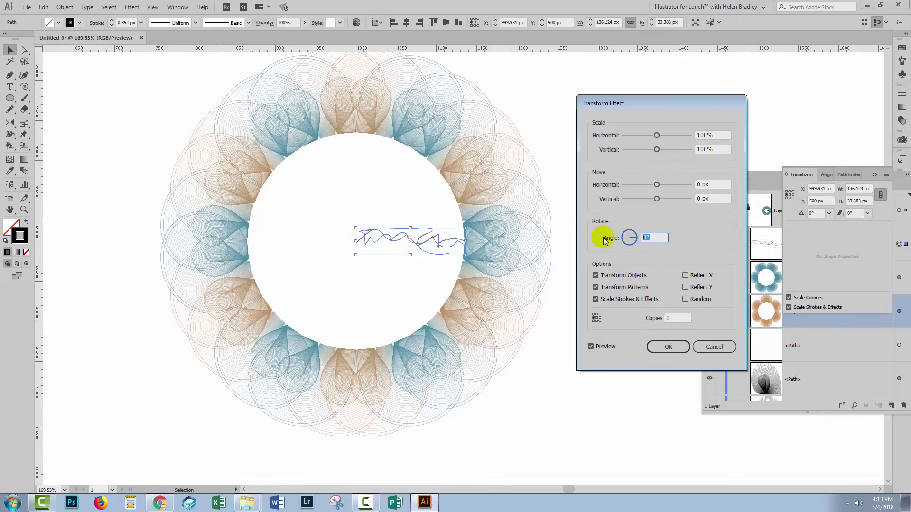
type("3")
key("Tab")
Step: Raise the Transform effect's copies to 119 to try closing the circle
left_click(671, 316)
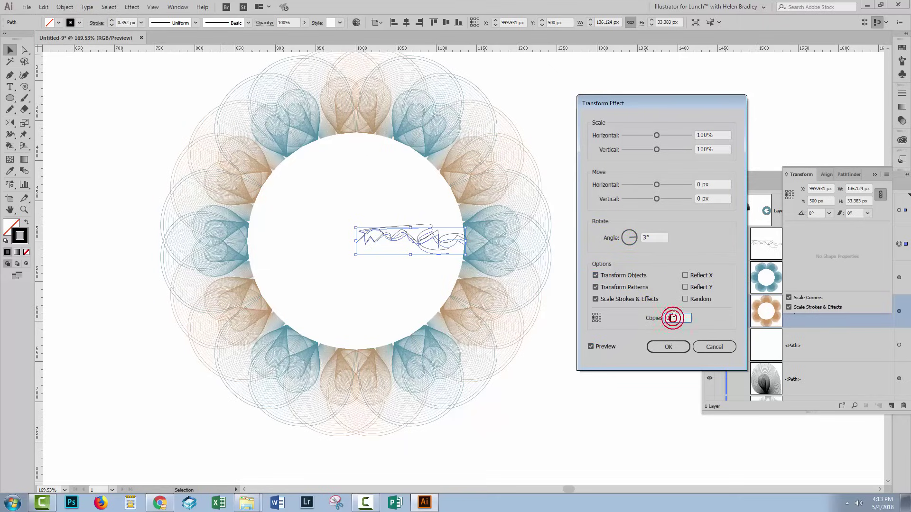
type("10")
key("shift+Up")
key("shift+Up")
key("shift+Up")
key("shift+Up")
key("shift+Up")
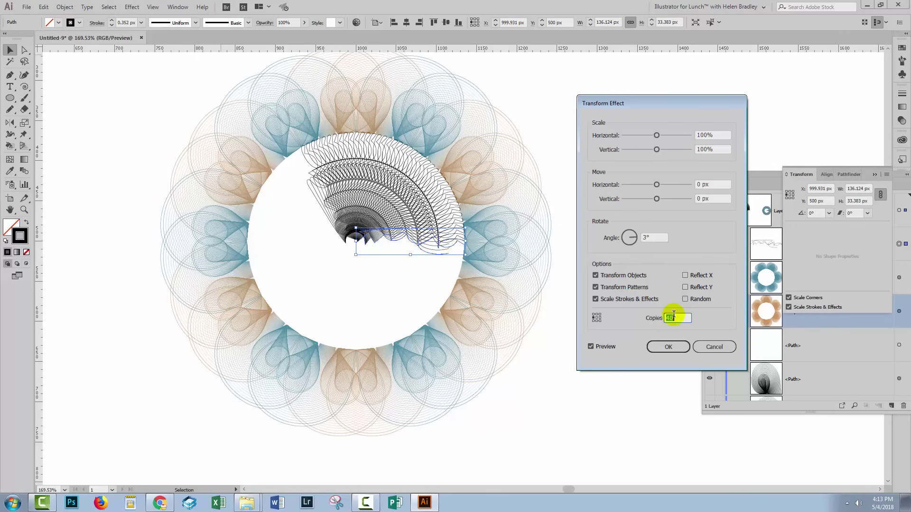
key("shift+Up")
key("shift+Up")
key("shift+Up")
key("shift+Up")
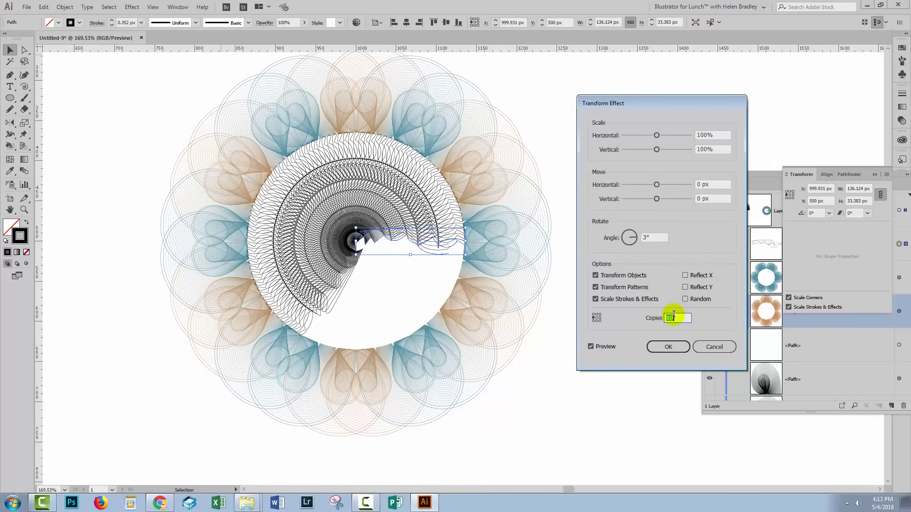
key("shift+Up")
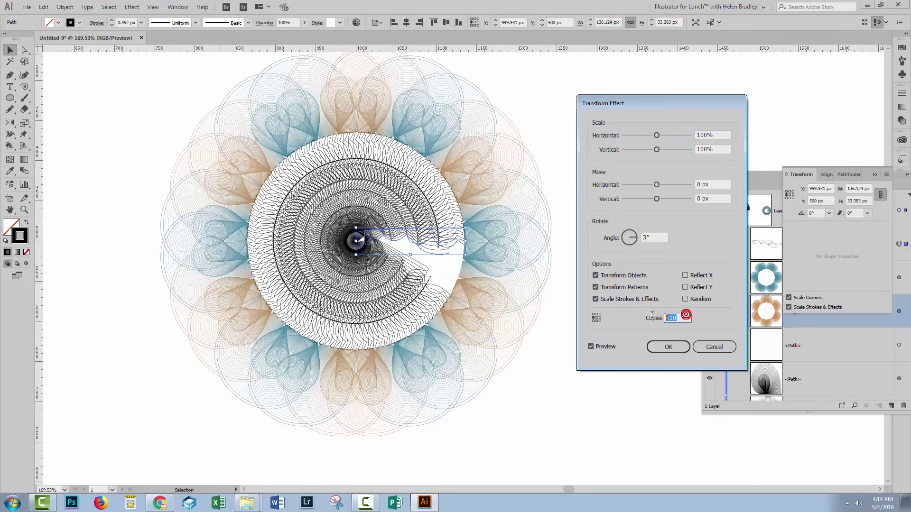
left_click_drag(685, 318, 651, 317)
type("119")
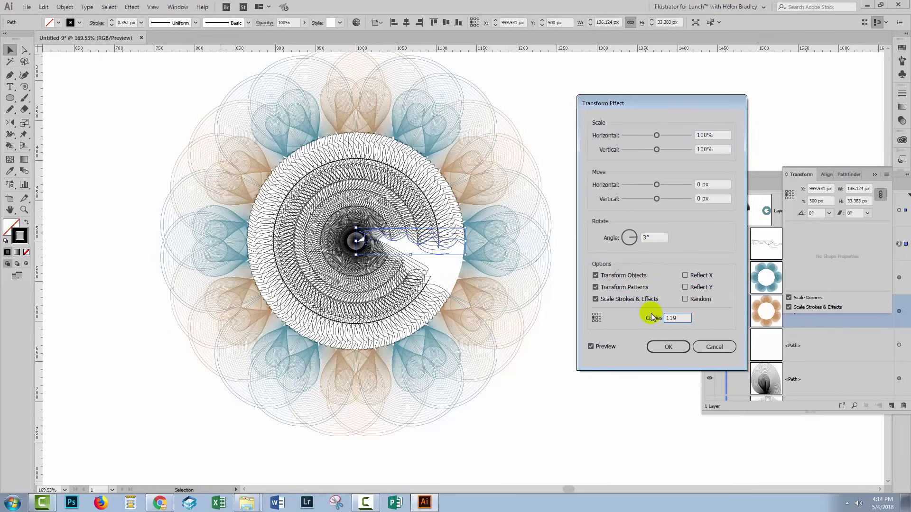
key("Tab")
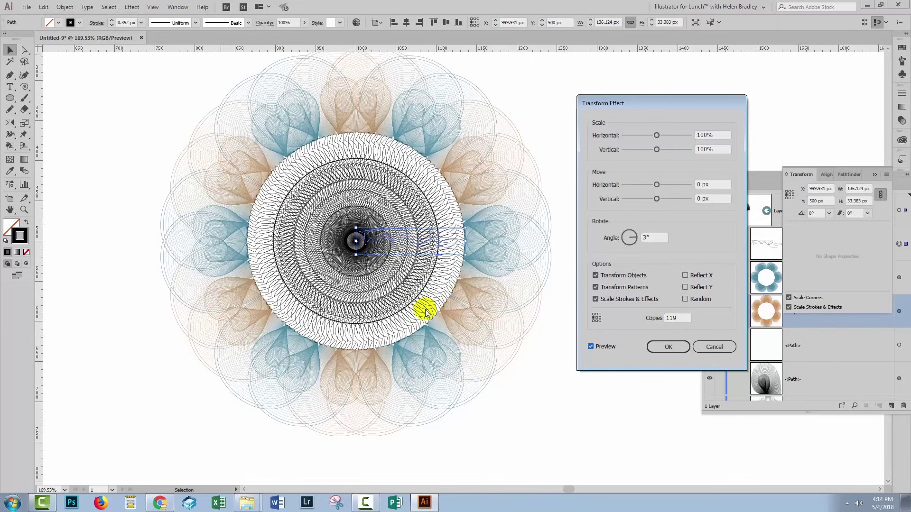
Step: Change the rotation to 4° and the copies to 89, then confirm the effect
double_click(662, 237)
type("4")
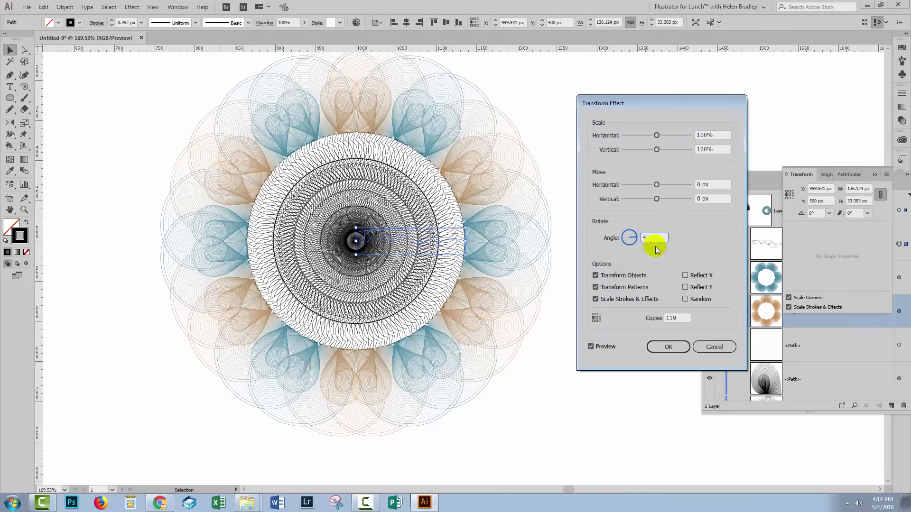
left_click(666, 265)
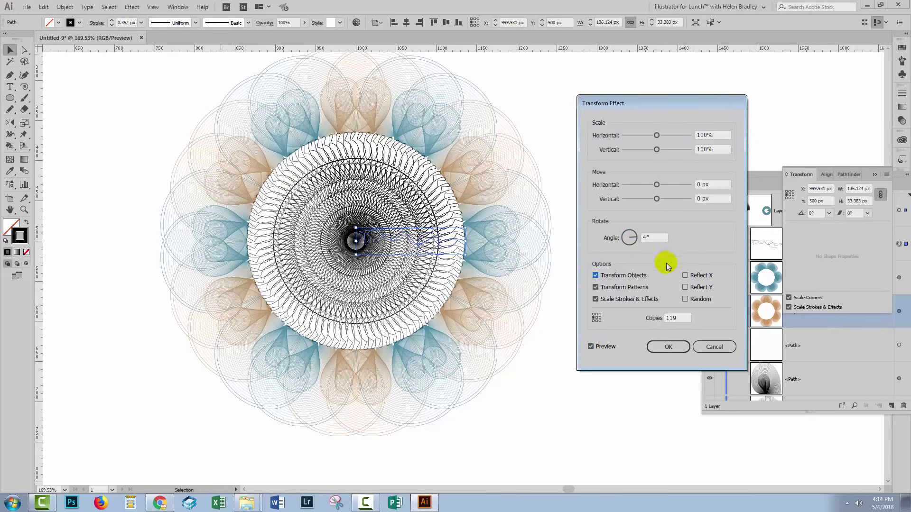
double_click(681, 317)
type("89")
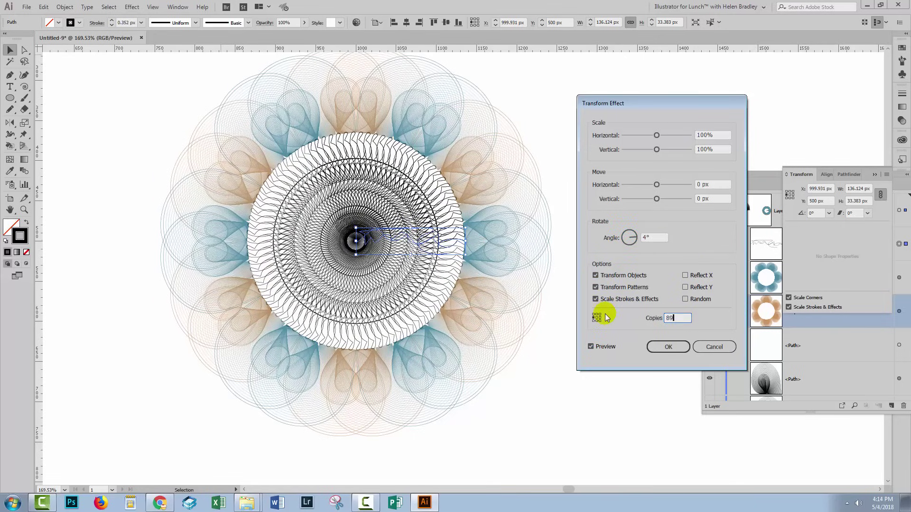
left_click(606, 318)
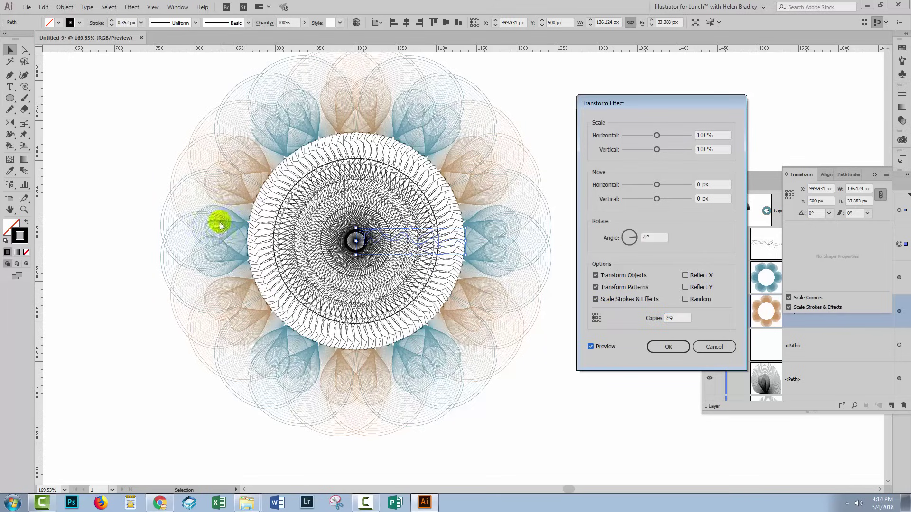
left_click(665, 347)
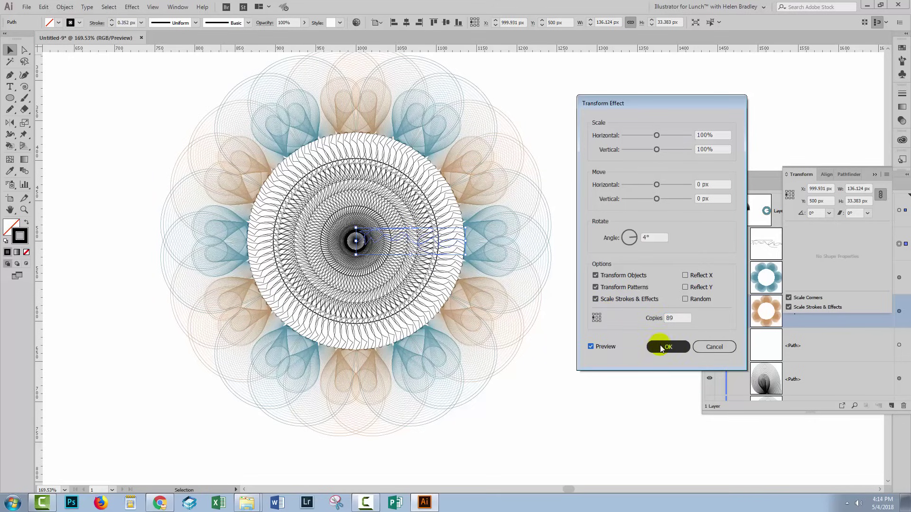
Step: Give the dense central scribble disc a teal stroke from the Swatches panel, then deselect
left_click(542, 398)
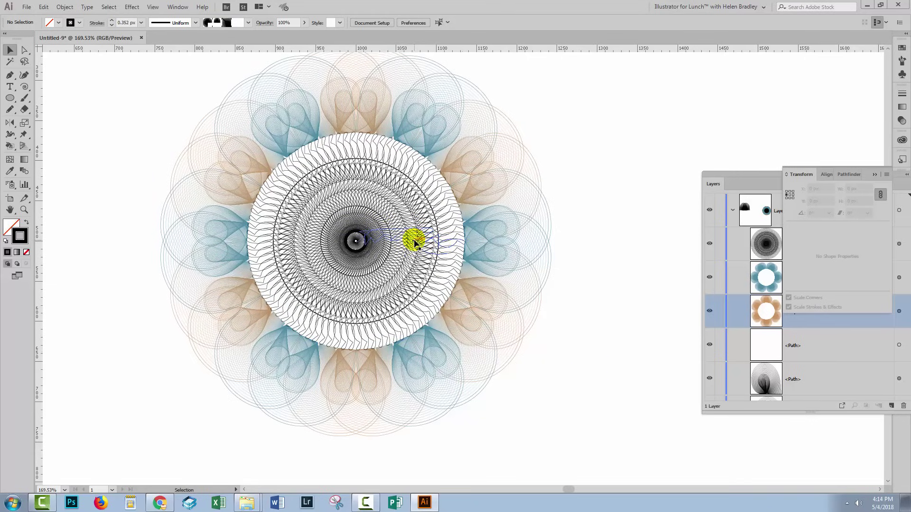
left_click(414, 242)
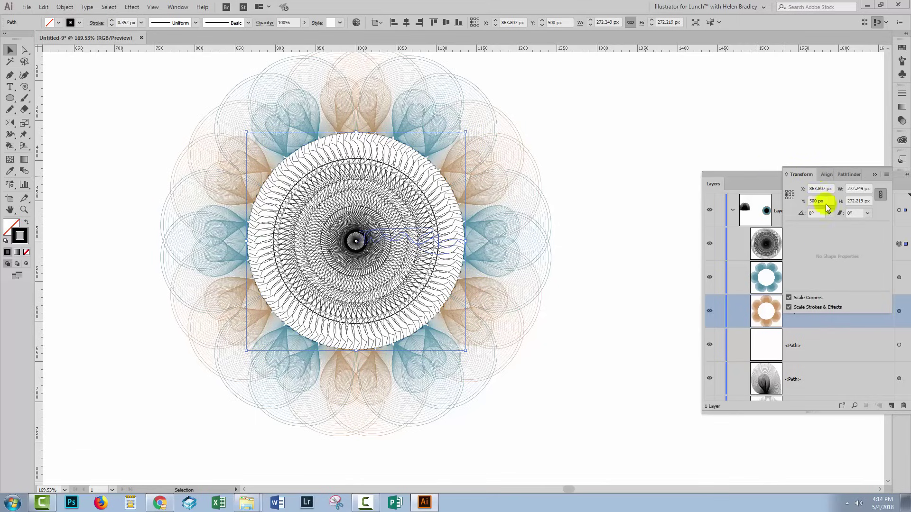
left_click(901, 47)
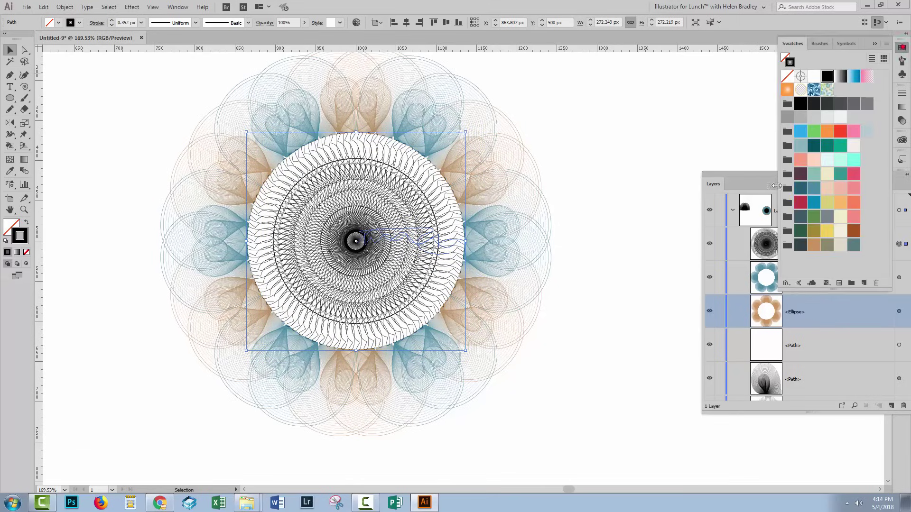
left_click(814, 189)
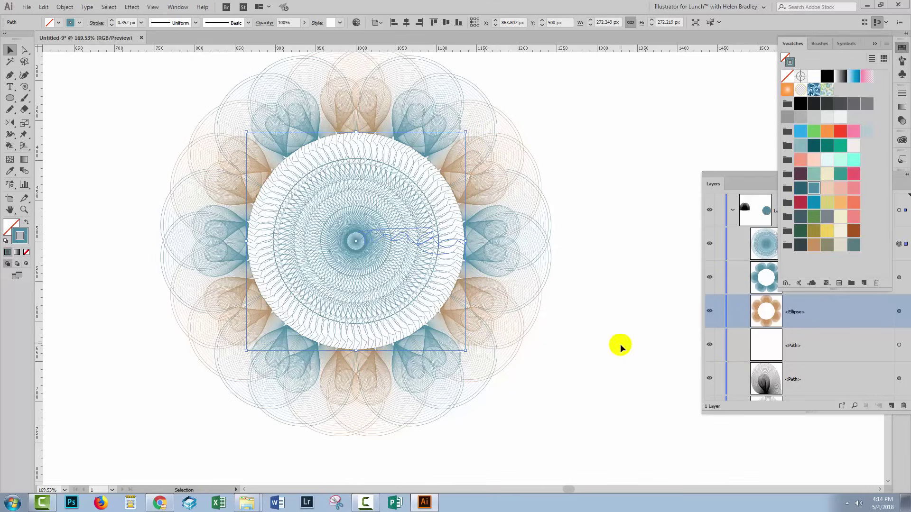
left_click(619, 349)
scroll(631, 344, "up", 1)
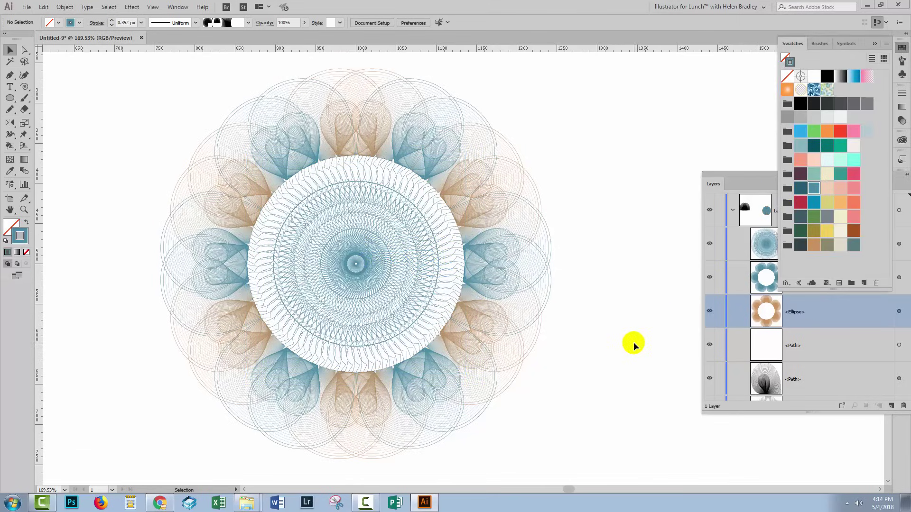